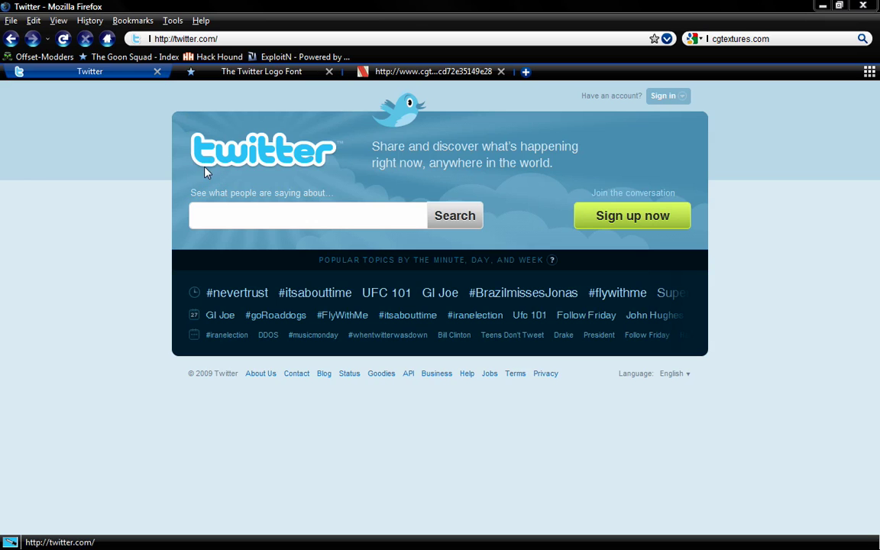
# Review the Twitter Font download links and the notes on which font suits which letters on the twitterfont page
pyautogui.click(253, 76)
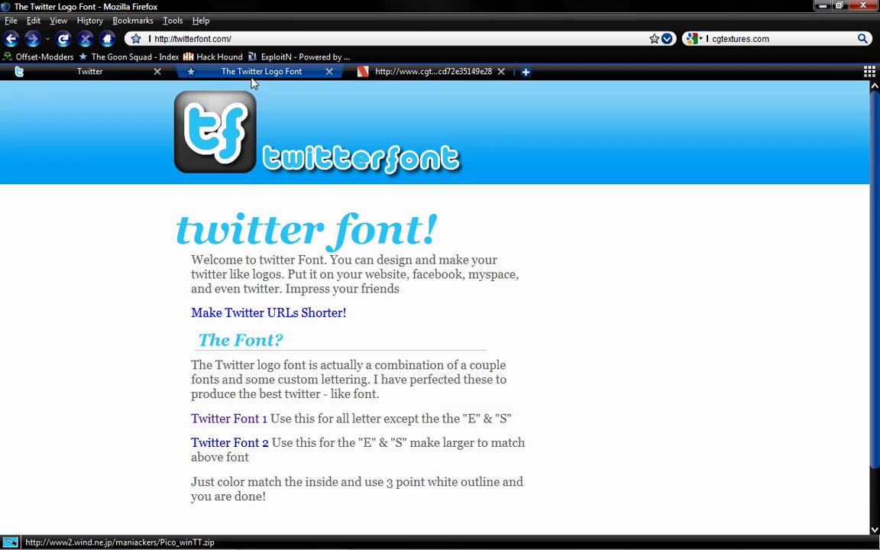
pyautogui.scroll(-2, 352, 247)
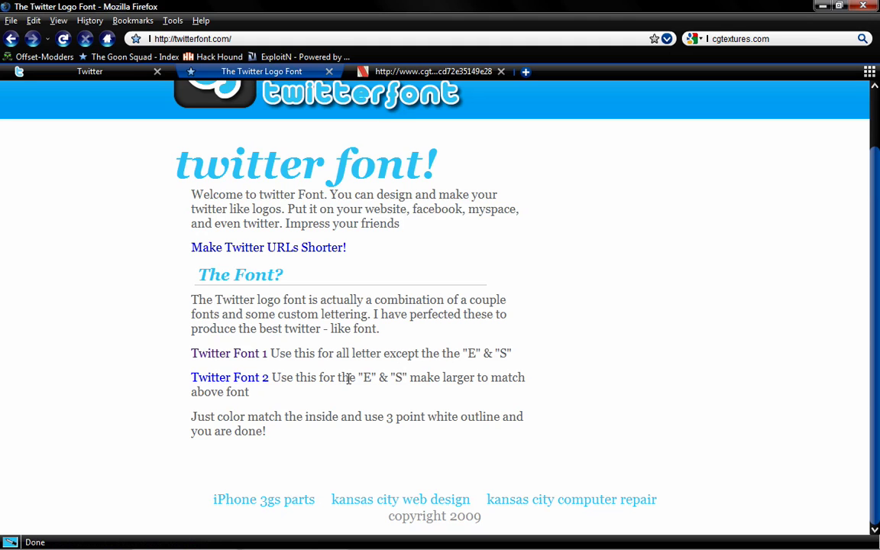
pyautogui.moveTo(347, 378); pyautogui.dragTo(410, 380)
pyautogui.click(312, 393)
pyautogui.scroll(2, 203, 313)
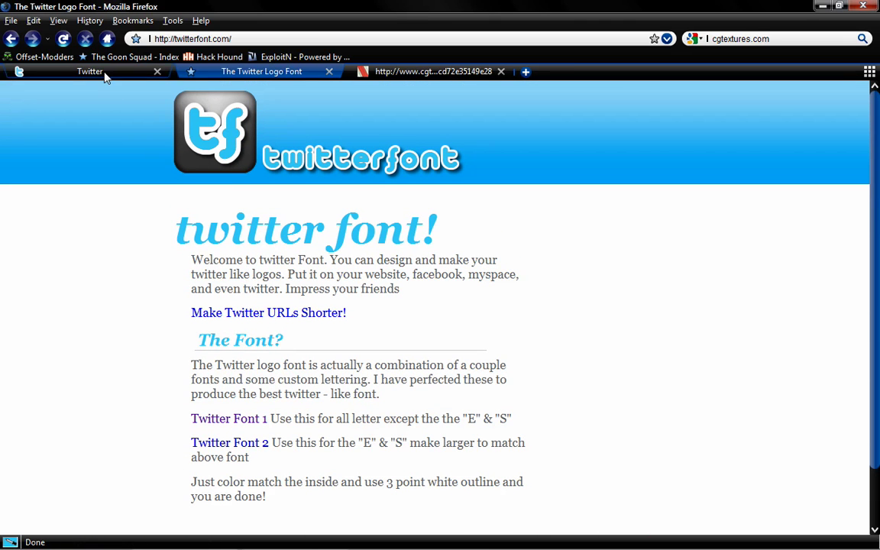
# Switch to Photoshop, create a transparent 512 × 200 pixel document at 200 pixels/inch, and fill it with blue (RGB 71, 139, 171)
pyautogui.click(279, 542)
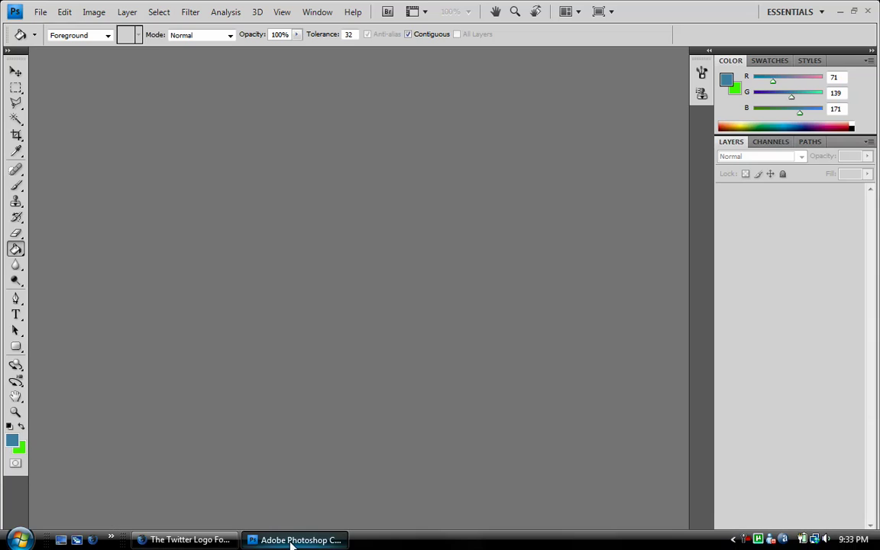
pyautogui.click(40, 11)
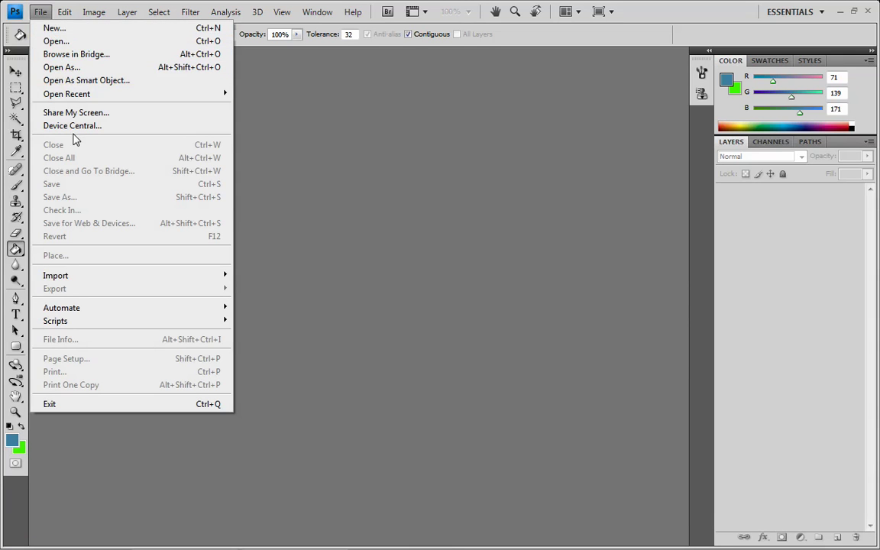
pyautogui.click(55, 28)
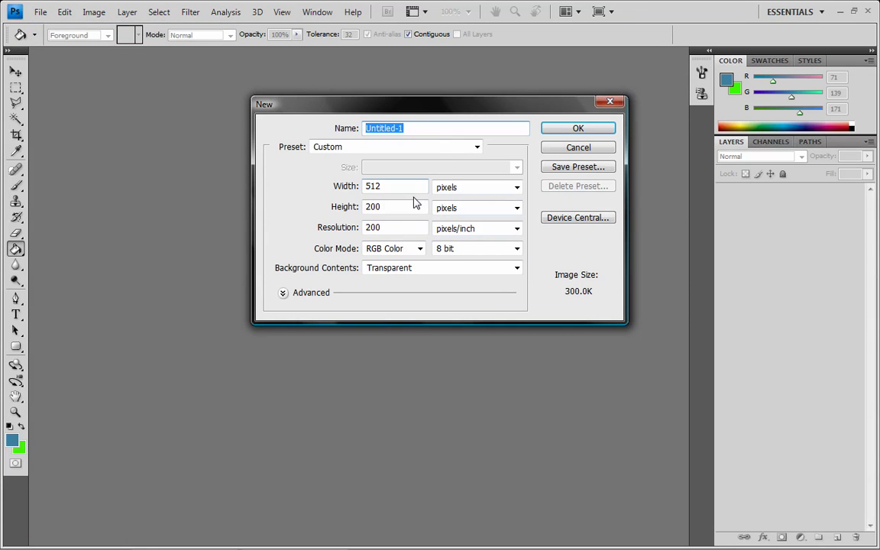
pyautogui.click(597, 131)
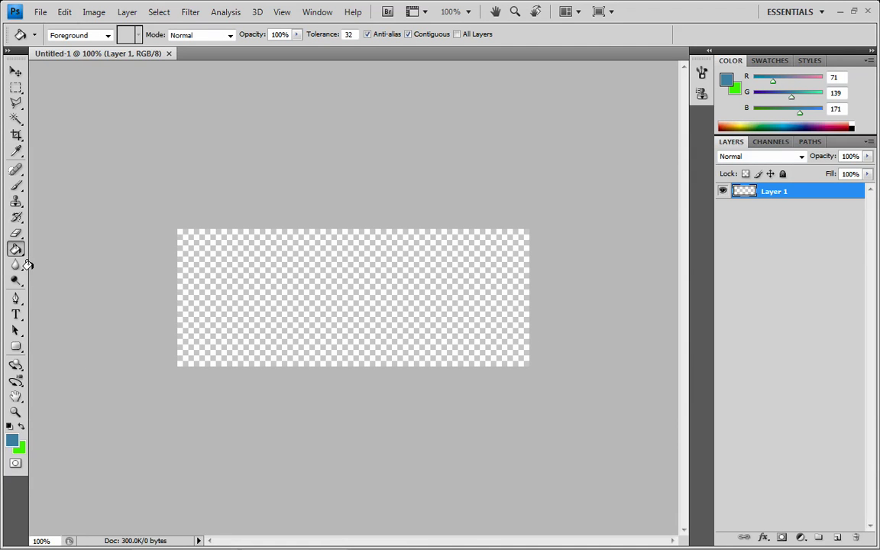
pyautogui.click(347, 308)
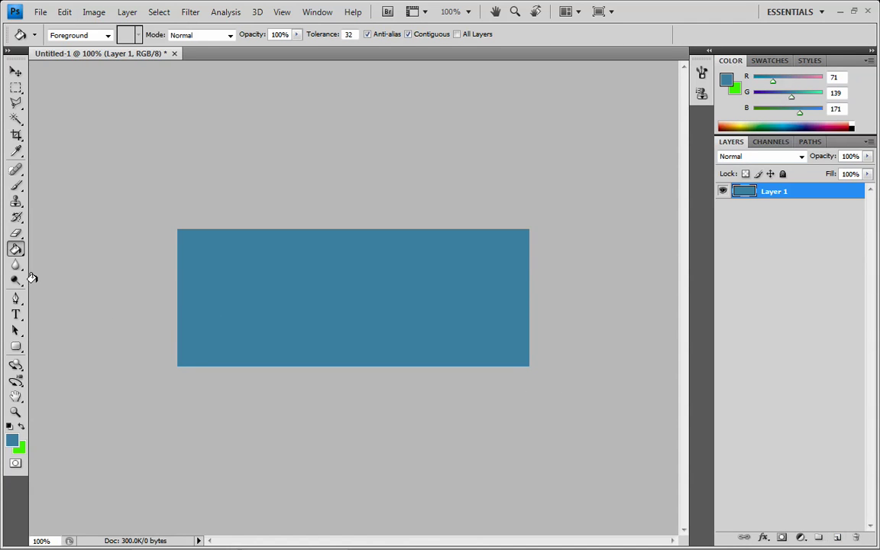
# Add the text "Ampix0" in 36 pt PicoBlackAl on the blue background and set its color to #33CCFF
pyautogui.click(17, 314)
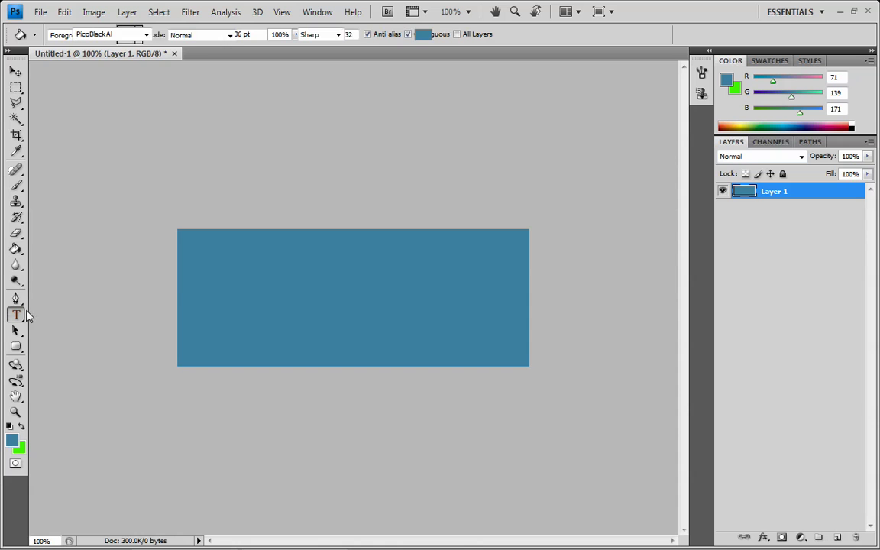
pyautogui.click(257, 304)
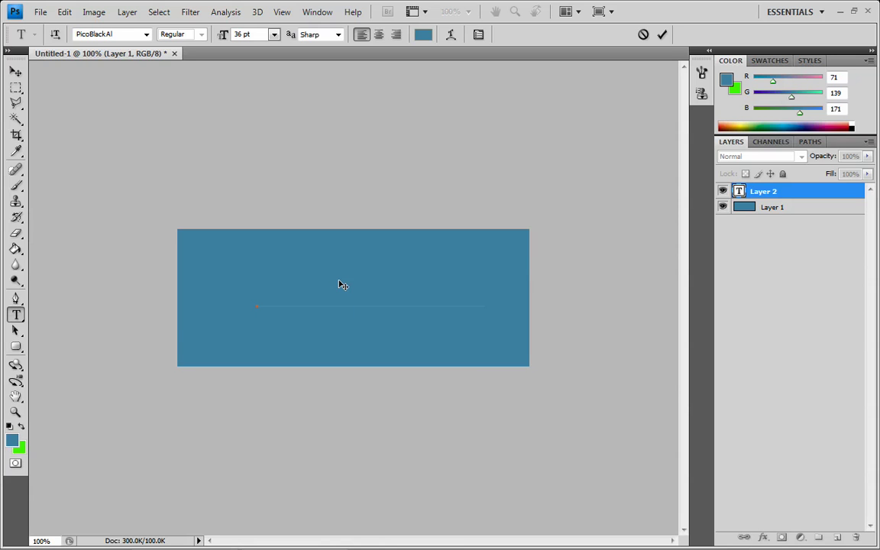
pyautogui.hotkey('ctrl', 'a')
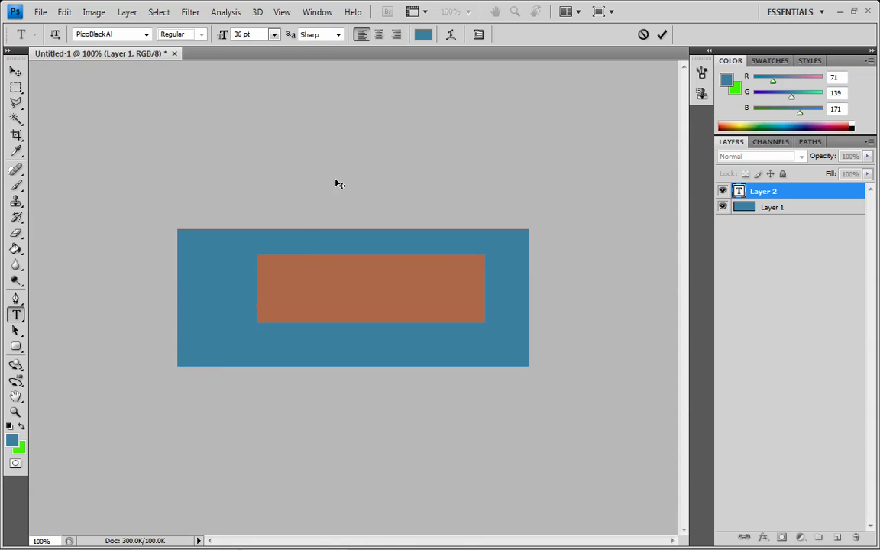
pyautogui.click(423, 35)
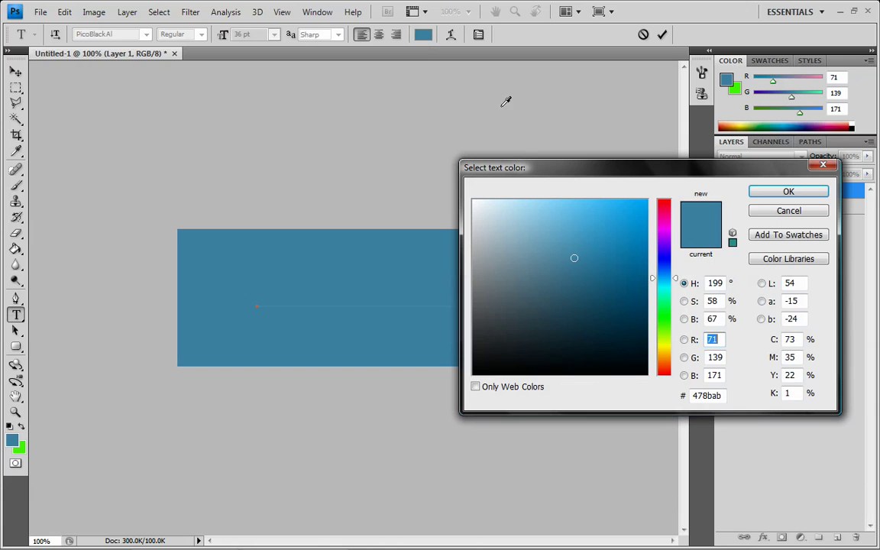
pyautogui.click(719, 395)
pyautogui.rightClick(719, 395)
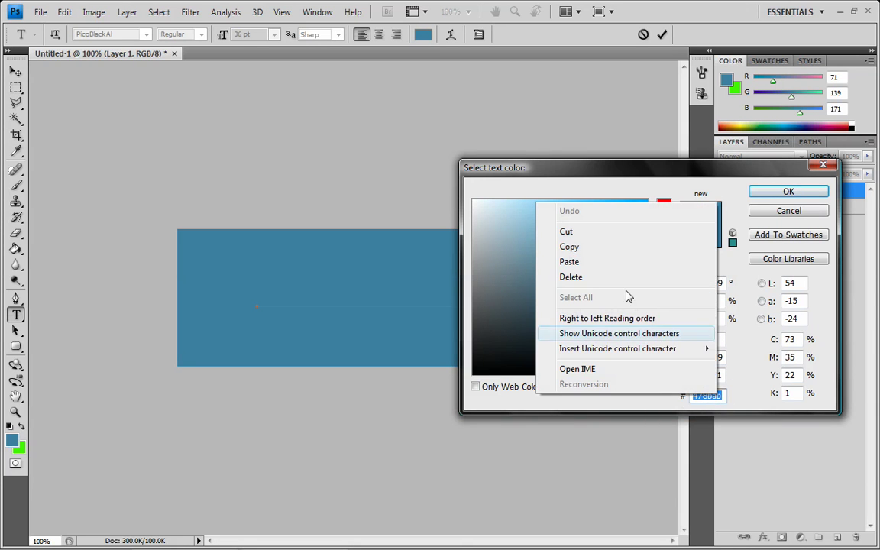
pyautogui.click(594, 262)
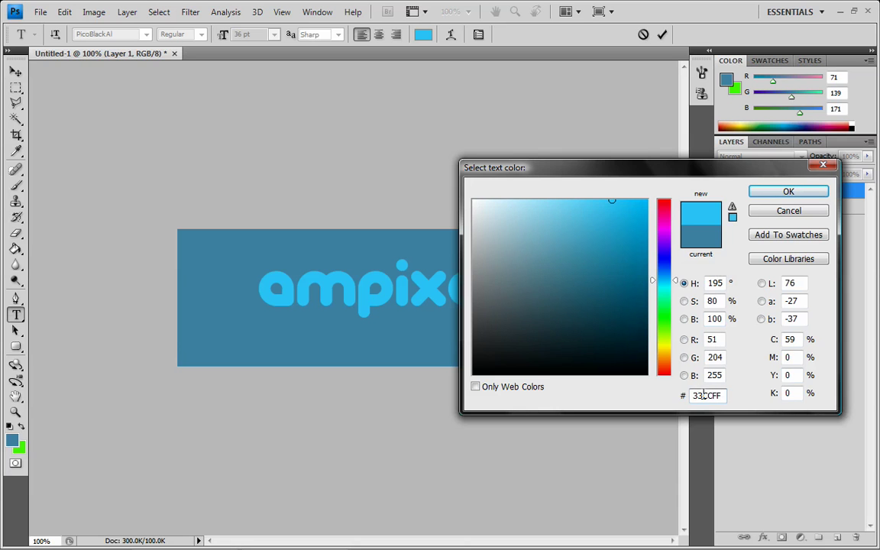
pyautogui.click(783, 191)
# Nudge the text layer with the Move tool so it sits centered on the blue canvas
pyautogui.click(17, 72)
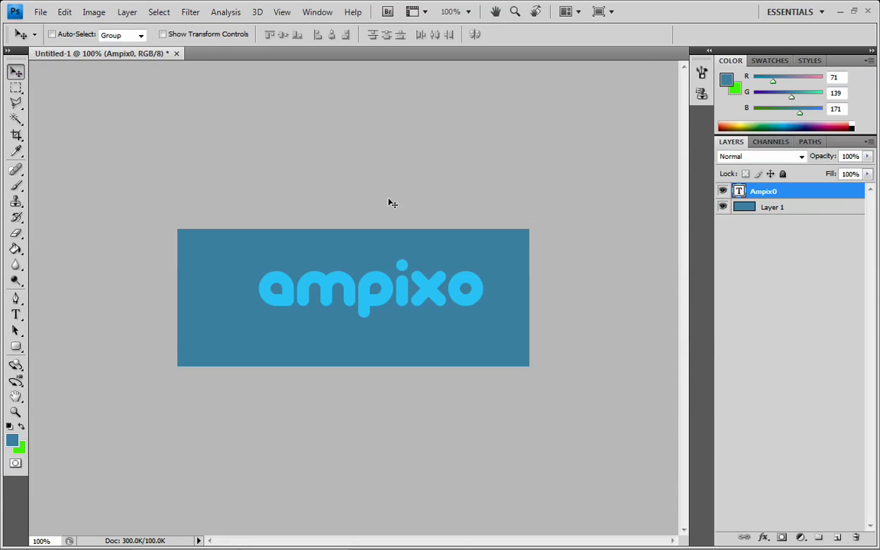
pyautogui.press('Left')
pyautogui.press('Left')
pyautogui.press('Up')
pyautogui.press('Up')
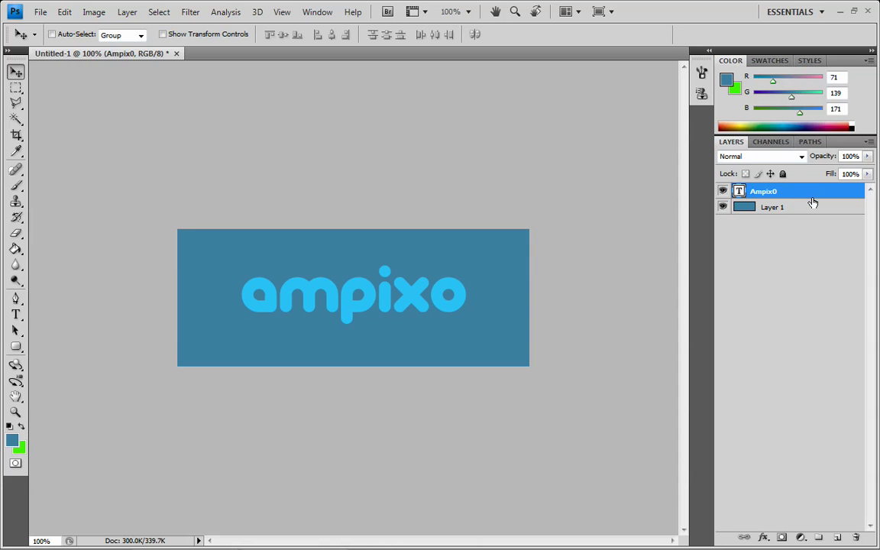
# Add a white (#ffffff) stroke of 10 px, positioned outside, to the Ampix0 text layer
pyautogui.doubleClick(812, 200)
pyautogui.moveTo(446, 177)
pyautogui.mouseDown()
pyautogui.moveTo(634, 227)
pyautogui.moveTo(683, 125)
pyautogui.moveTo(663, 111)
pyautogui.mouseUp()
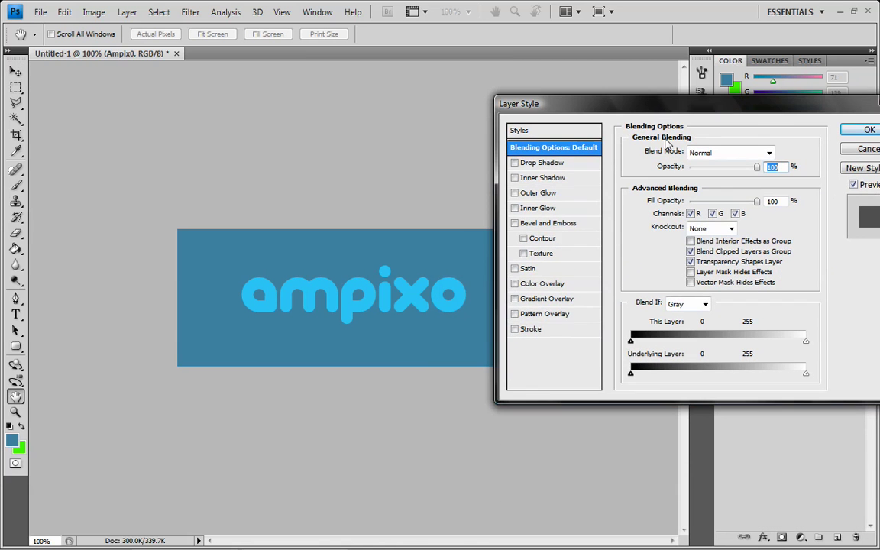
pyautogui.click(515, 329)
pyautogui.click(550, 333)
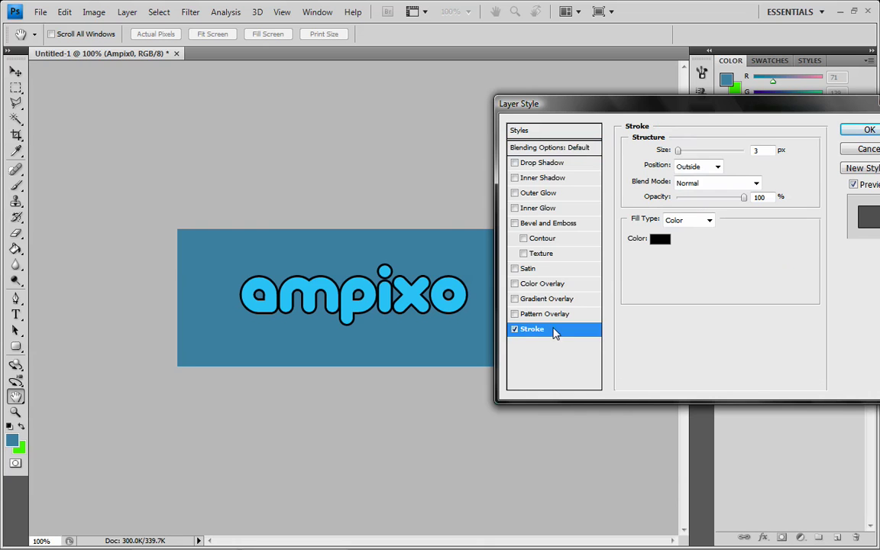
pyautogui.click(662, 243)
pyautogui.moveTo(534, 308); pyautogui.dragTo(401, 133)
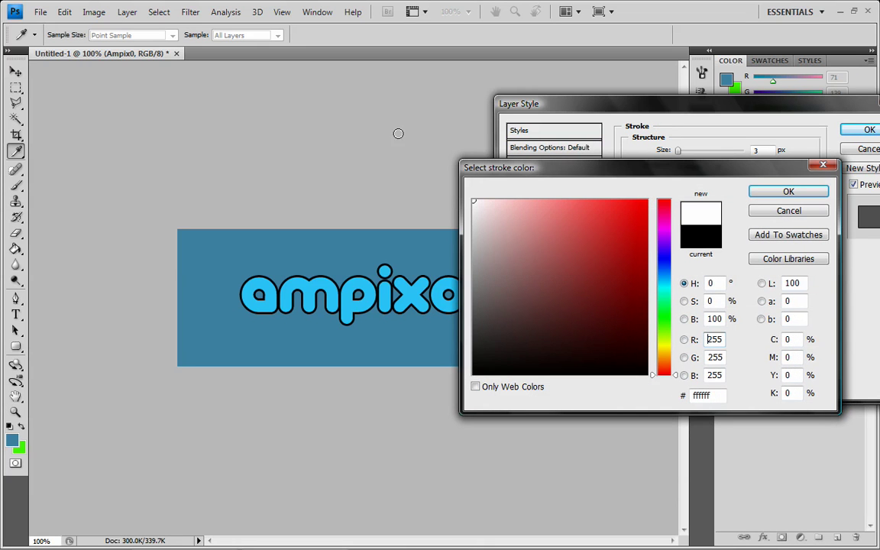
pyautogui.click(776, 192)
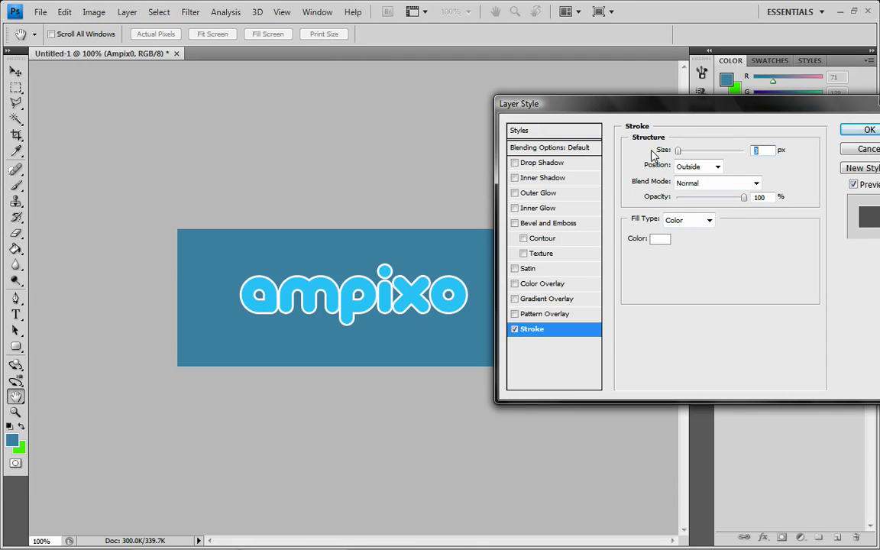
pyautogui.moveTo(681, 151); pyautogui.dragTo(685, 151)
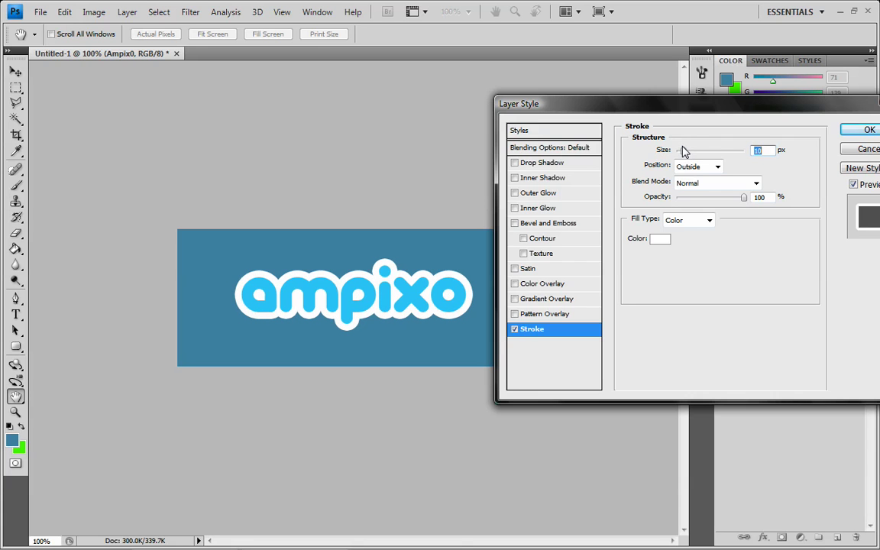
pyautogui.click(869, 130)
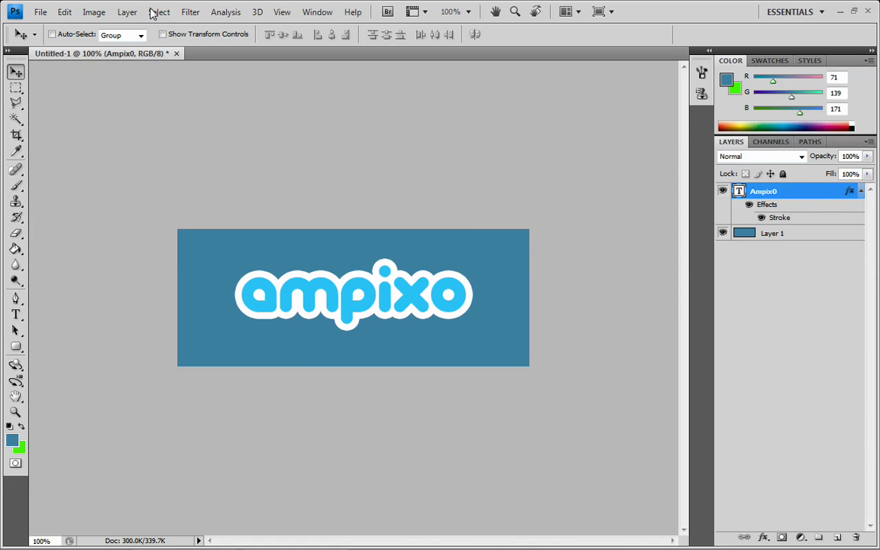
# Separate the text's stroke effect into its own layer with Create Layer
pyautogui.click(127, 12)
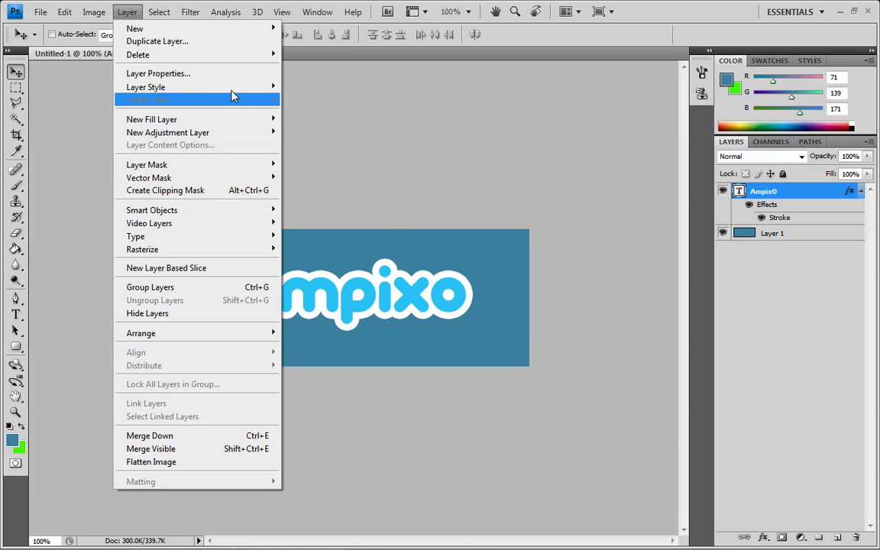
pyautogui.moveTo(210, 86)
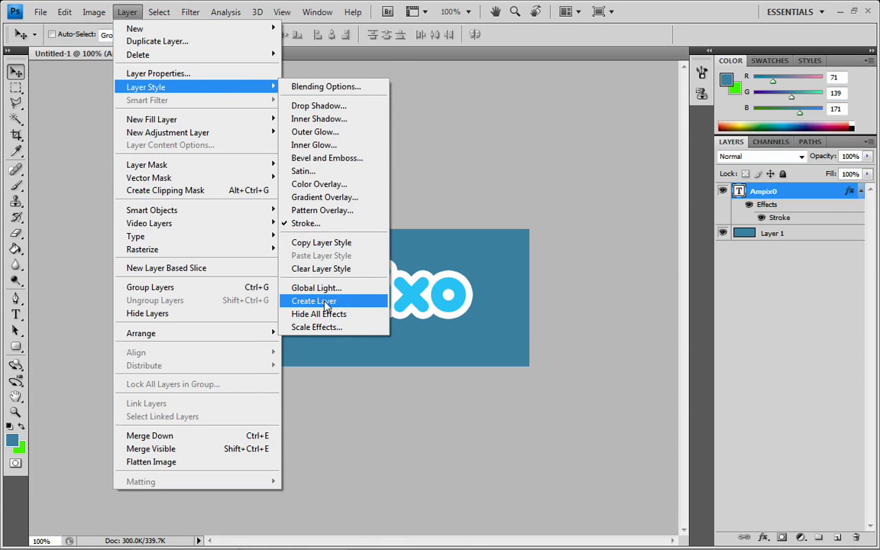
pyautogui.click(327, 304)
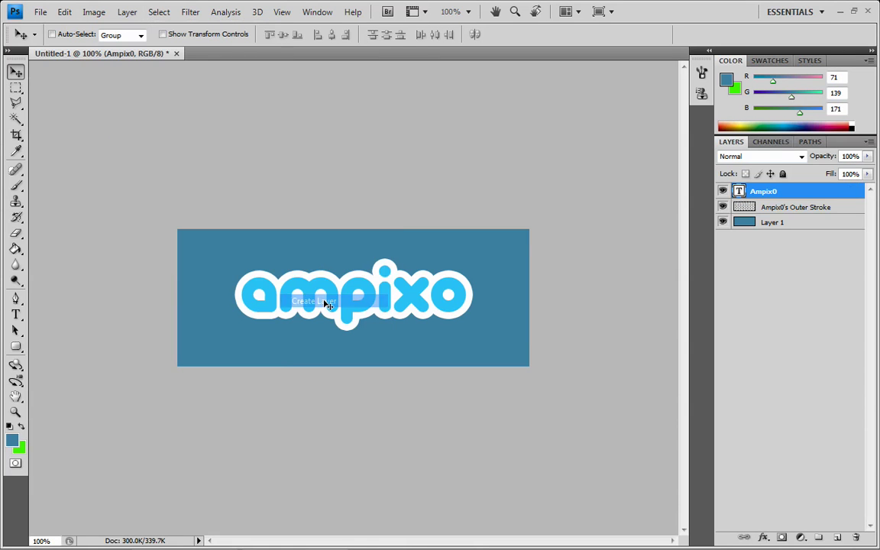
# Compare the text layer and the separated outer stroke layer by hiding and showing each of them
pyautogui.click(723, 192)
pyautogui.click(724, 192)
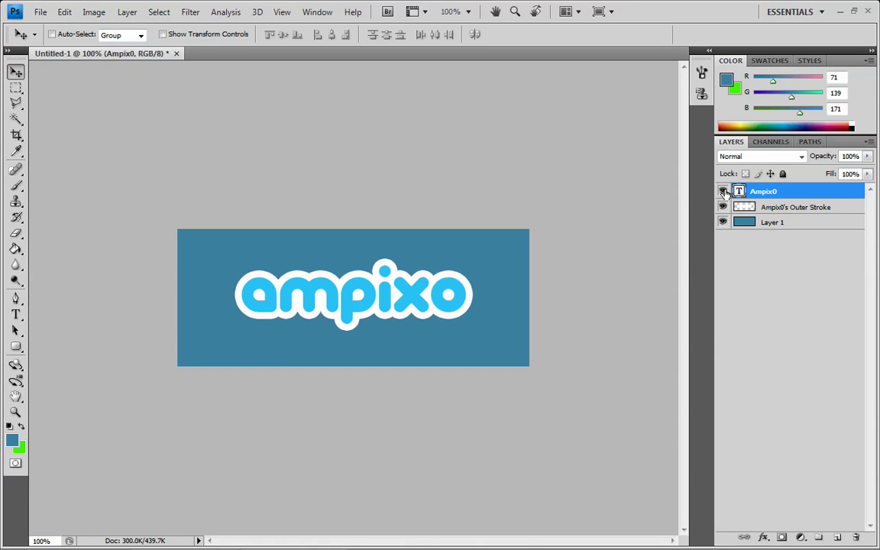
pyautogui.click(723, 192)
pyautogui.click(723, 207)
pyautogui.click(724, 207)
pyautogui.click(722, 191)
pyautogui.click(724, 192)
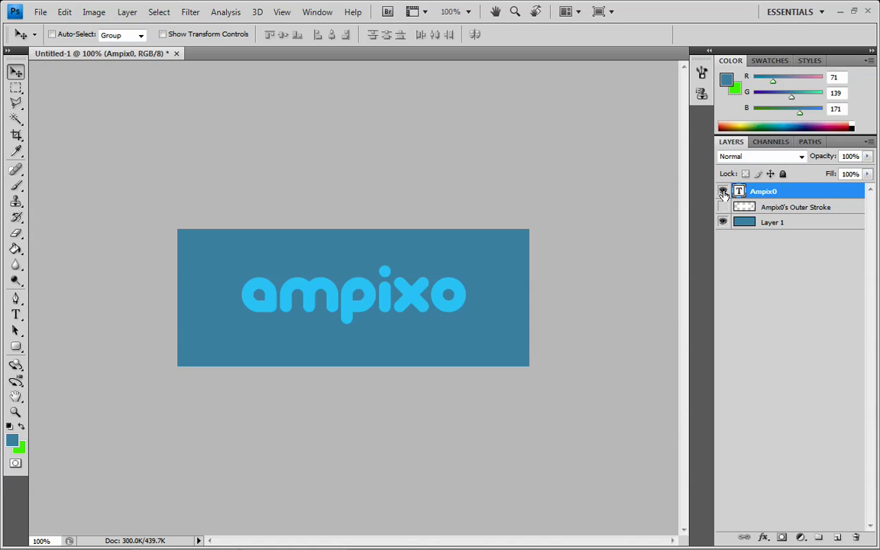
pyautogui.click(724, 207)
pyautogui.click(723, 207)
pyautogui.click(723, 192)
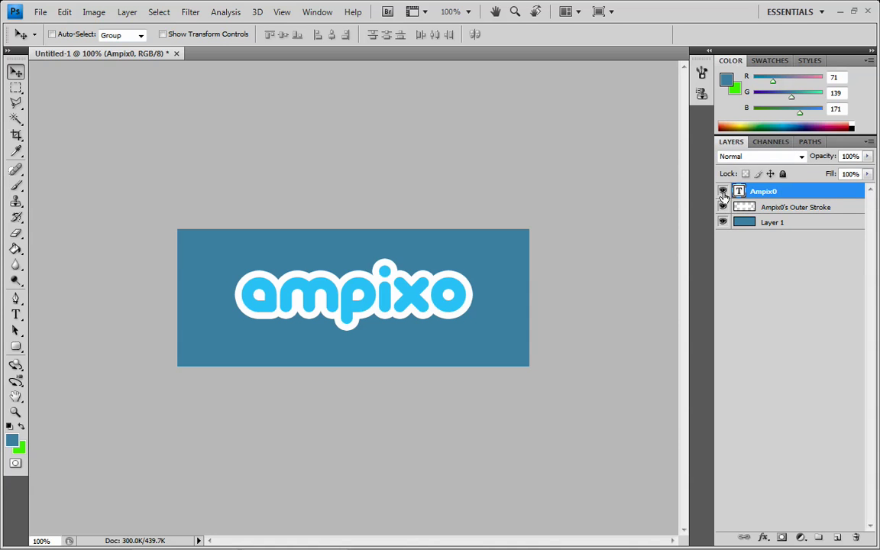
# Try a drop shadow at 67% opacity on the Ampix0's Outer Stroke layer, and remove it again
pyautogui.click(781, 207)
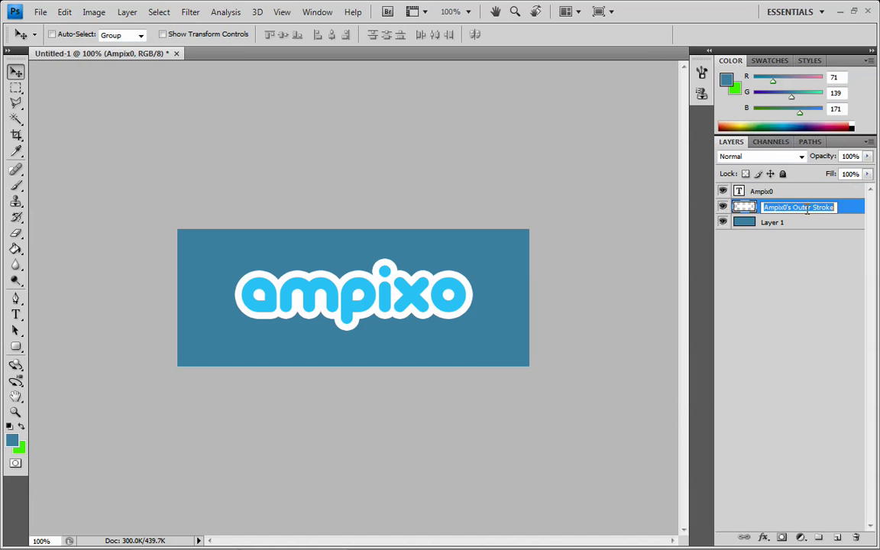
pyautogui.doubleClick(781, 207)
pyautogui.press('Return')
pyautogui.doubleClick(841, 207)
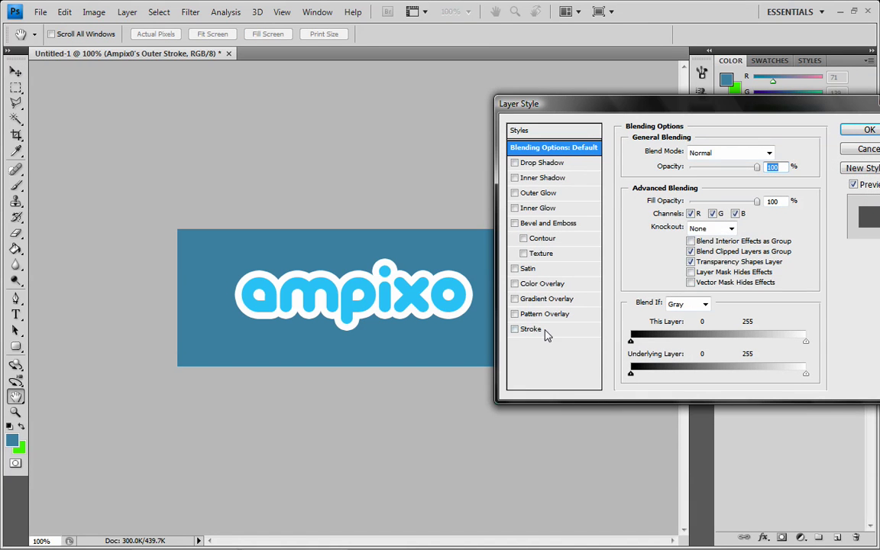
pyautogui.click(522, 163)
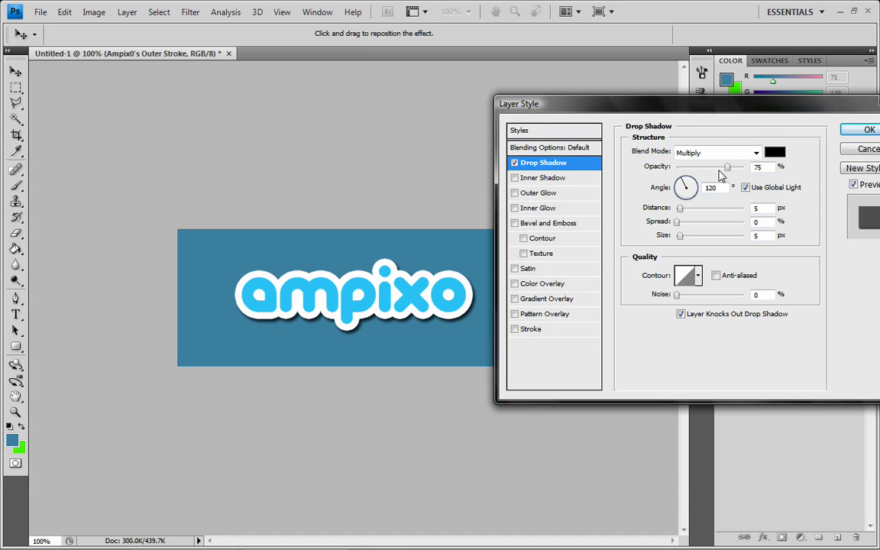
pyautogui.moveTo(727, 169); pyautogui.dragTo(725, 173)
pyautogui.click(515, 163)
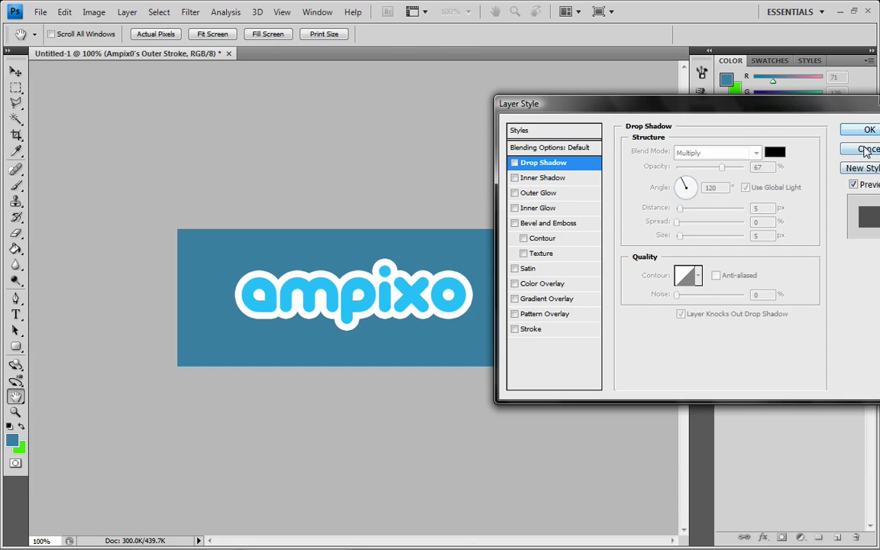
pyautogui.press('Return')
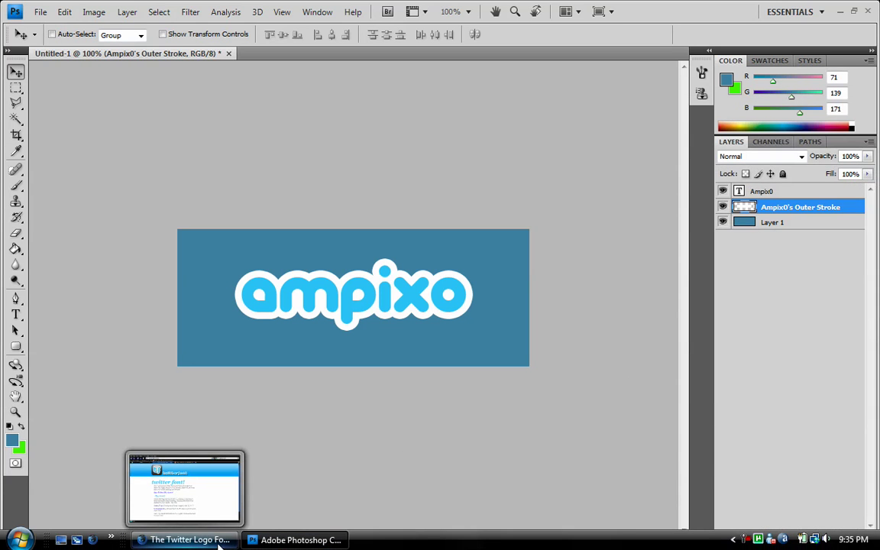
# In Firefox, download the small tiled Paper0029 crumpled paper texture from cgtextures and open it with Adobe Photoshop CS4
pyautogui.click(219, 540)
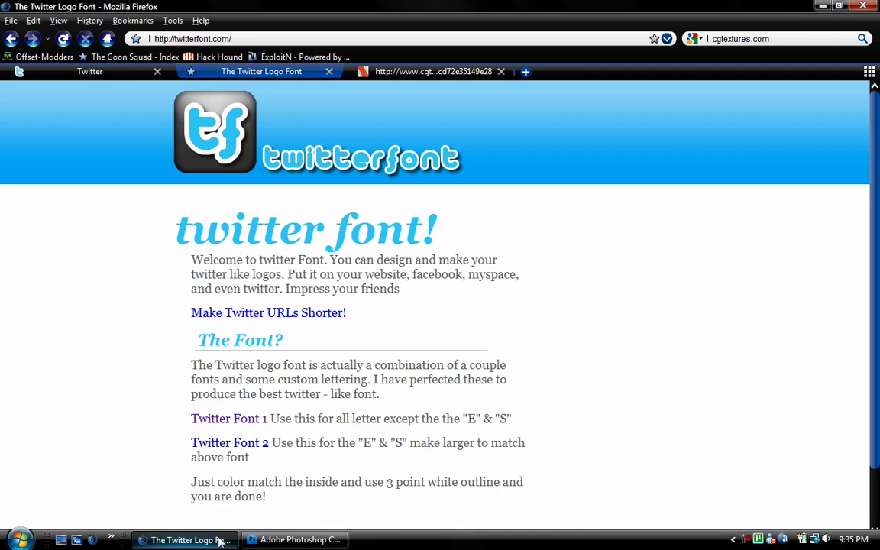
pyautogui.click(413, 73)
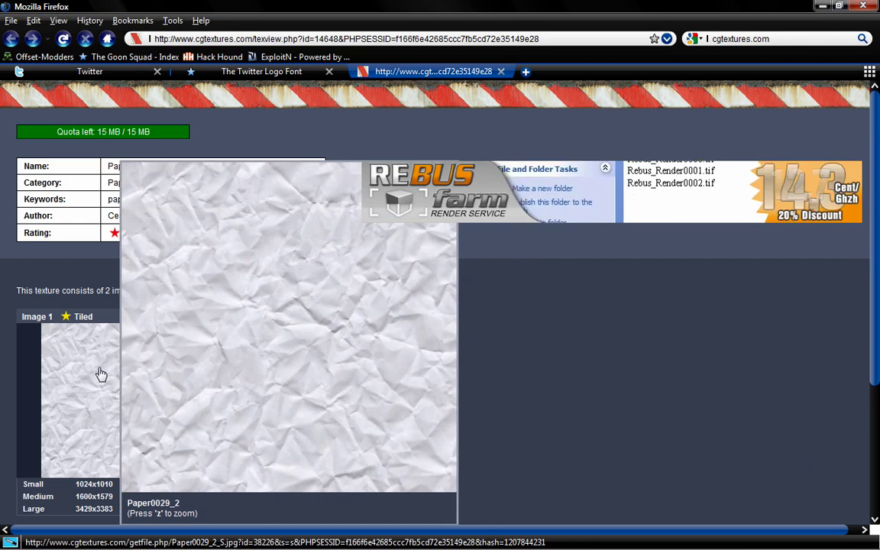
pyautogui.click(101, 373)
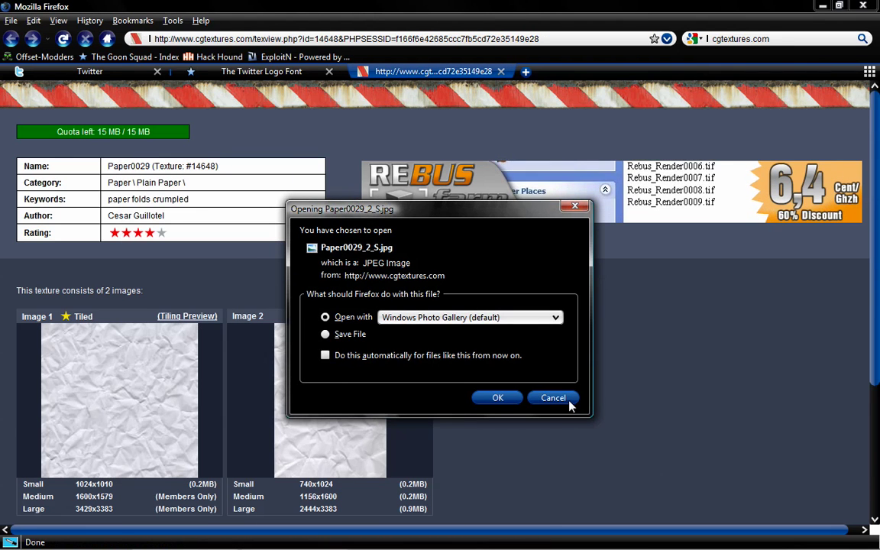
pyautogui.click(556, 317)
pyautogui.click(497, 348)
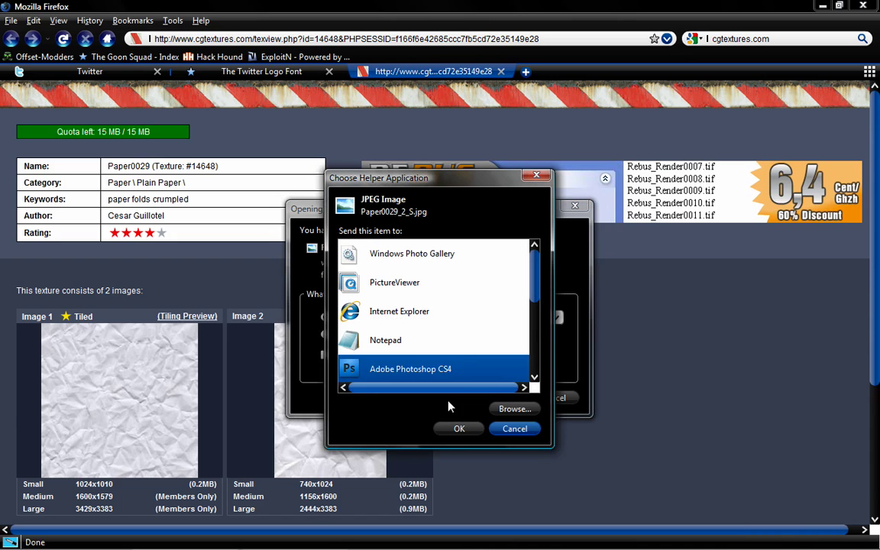
pyautogui.click(458, 430)
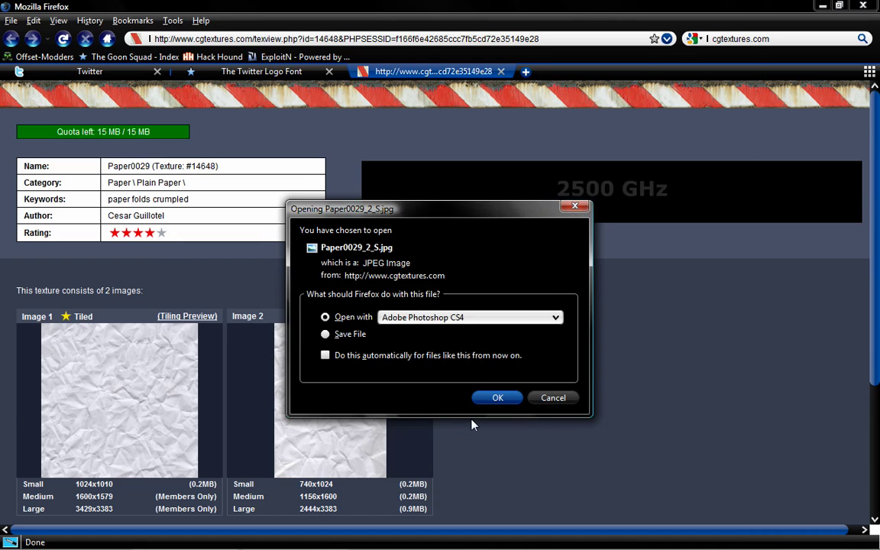
pyautogui.click(493, 399)
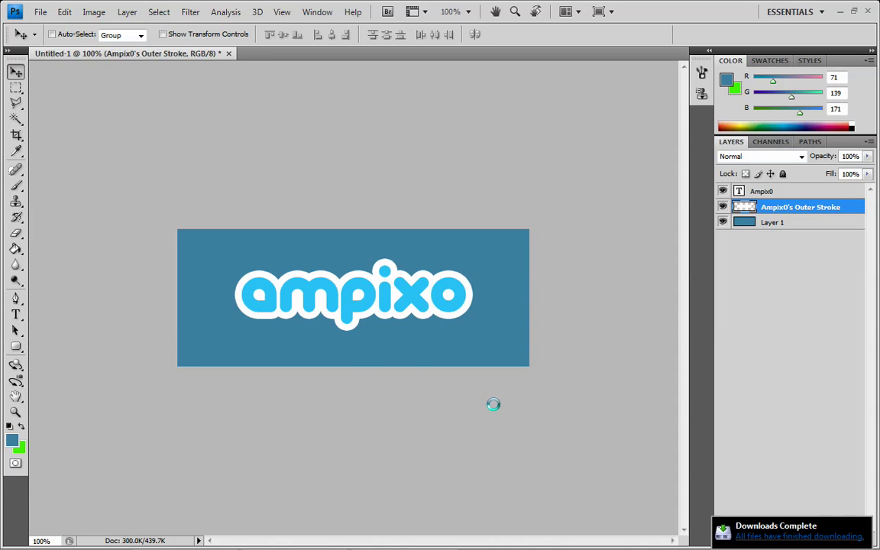
# Copy the crumpled paper image into the Untitled-1 logo document as a new layer and return to that document
pyautogui.moveTo(278, 52); pyautogui.dragTo(66, 75)
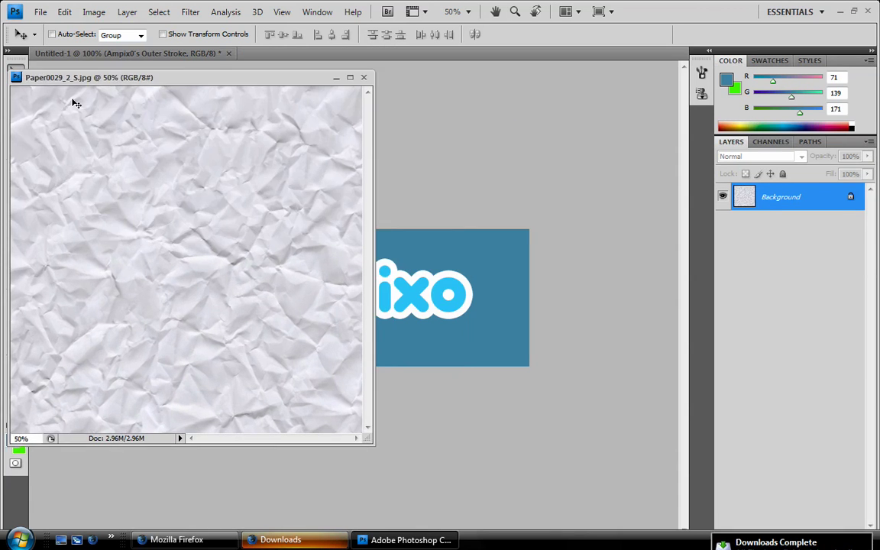
pyautogui.moveTo(433, 276); pyautogui.dragTo(433, 275)
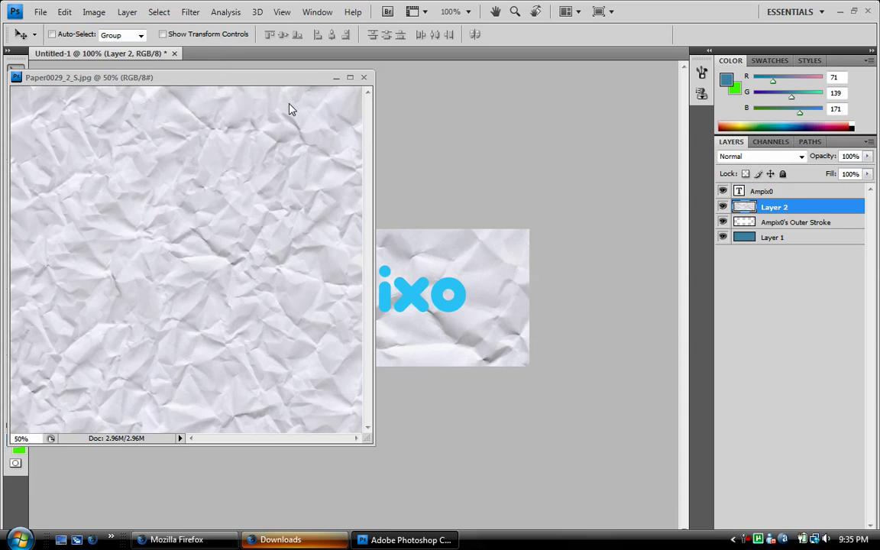
pyautogui.moveTo(274, 77); pyautogui.dragTo(112, 55)
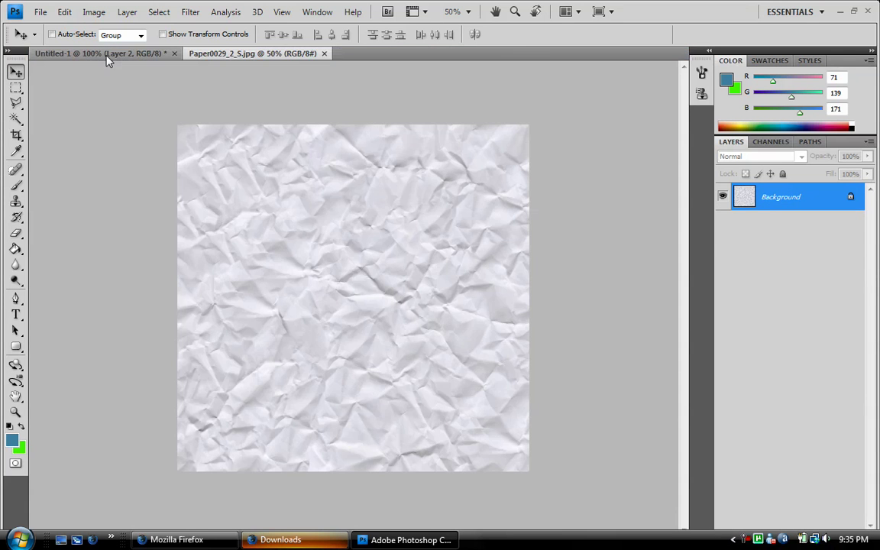
pyautogui.click(108, 57)
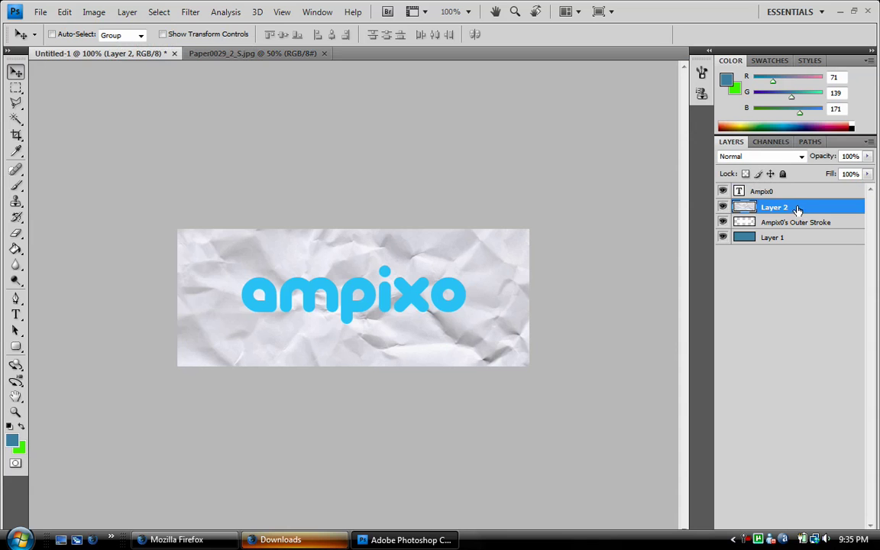
# Move paper Layer 2 above the Ampix0 text layer, scale it to 47.3%, and centre it horizontally over the logo
pyautogui.moveTo(793, 208); pyautogui.dragTo(787, 188)
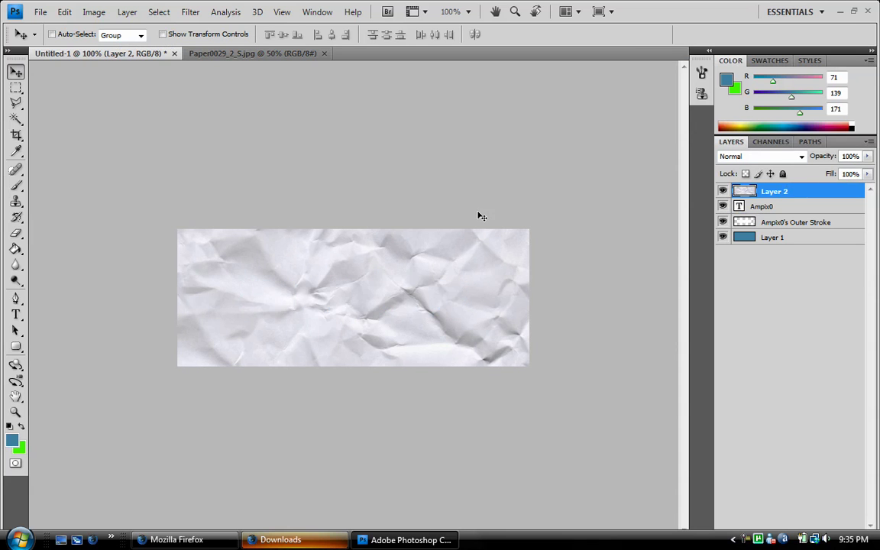
pyautogui.hotkey('ctrl', 't')
pyautogui.moveTo(264, 210); pyautogui.dragTo(114, 176)
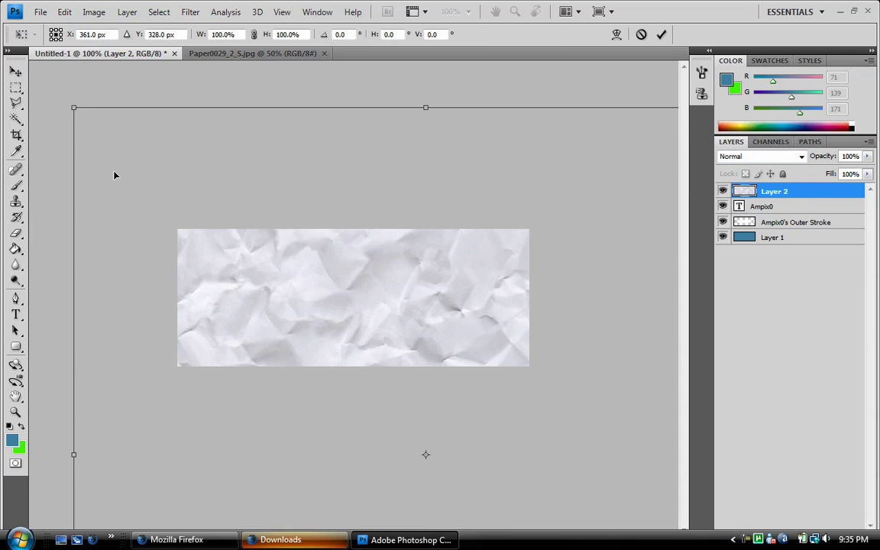
pyautogui.moveTo(74, 104); pyautogui.dragTo(321, 352)
pyautogui.moveTo(447, 412); pyautogui.dragTo(232, 186)
pyautogui.moveTo(105, 122); pyautogui.dragTo(232, 240)
pyautogui.moveTo(310, 285); pyautogui.dragTo(283, 223)
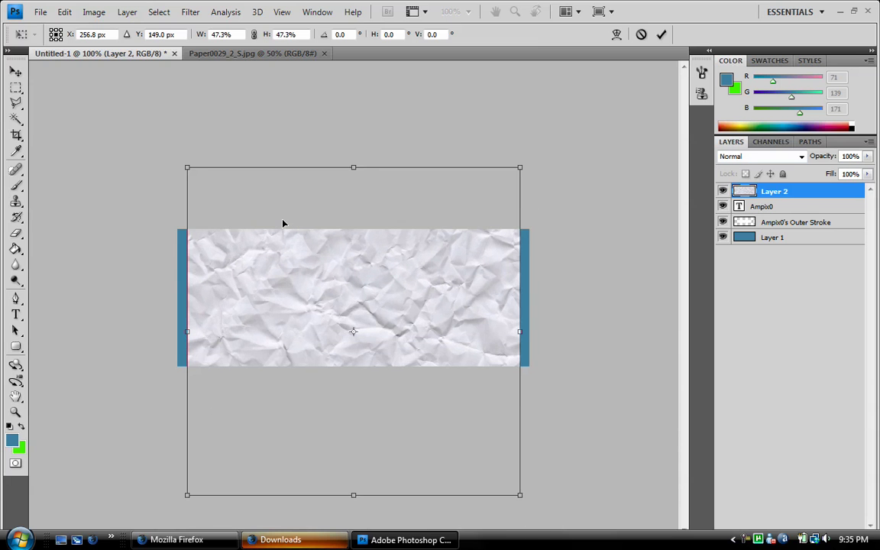
pyautogui.click(15, 71)
pyautogui.click(413, 220)
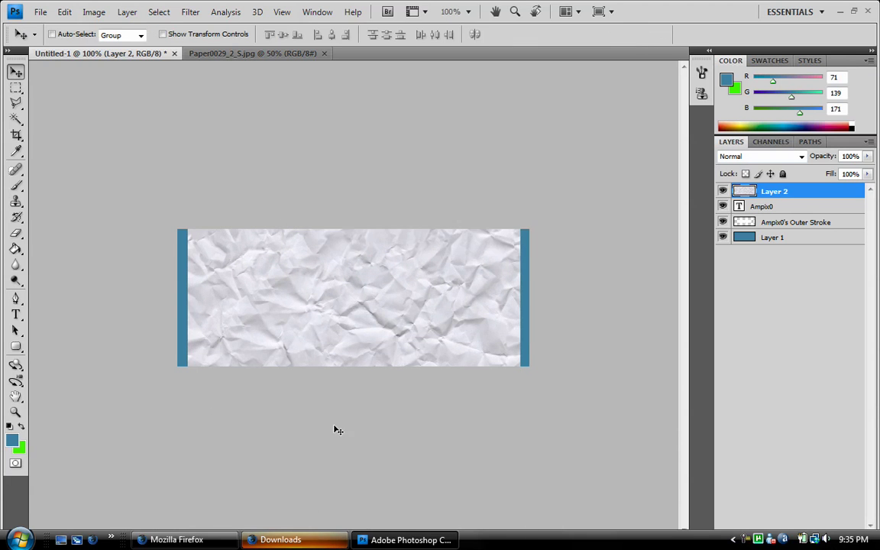
pyautogui.click(545, 134)
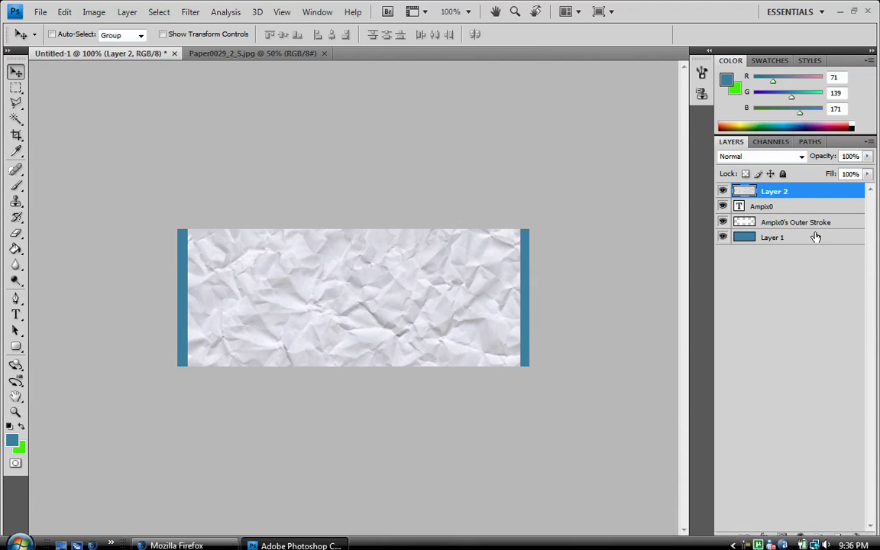
# Duplicate Layer 2, hide the original, and place the copy directly above the Ampix0's Outer Stroke layer
pyautogui.moveTo(745, 192); pyautogui.dragTo(838, 537)
pyautogui.click(722, 207)
pyautogui.moveTo(795, 194); pyautogui.dragTo(794, 230)
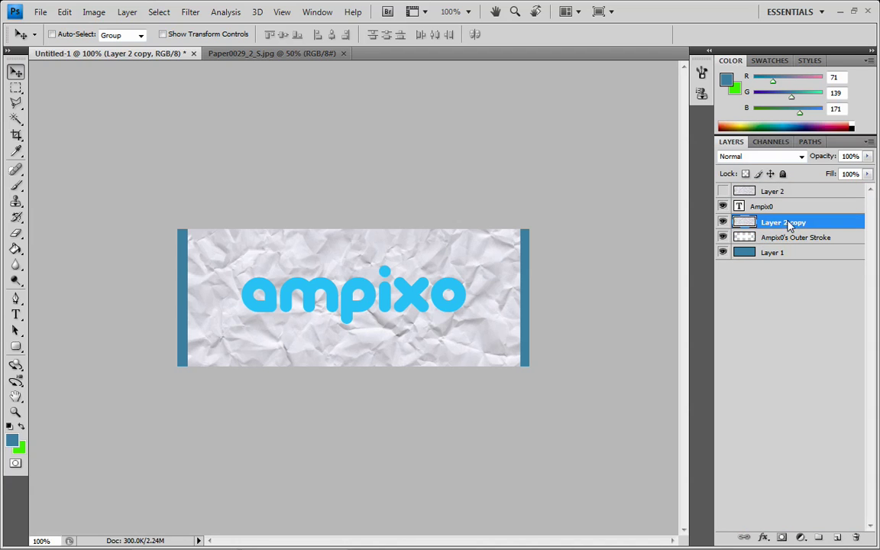
# Clip Layer 2 copy to the Ampix0's Outer Stroke layer with a clipping mask and slightly lower its opacity
pyautogui.rightClick(787, 224)
pyautogui.click(712, 389)
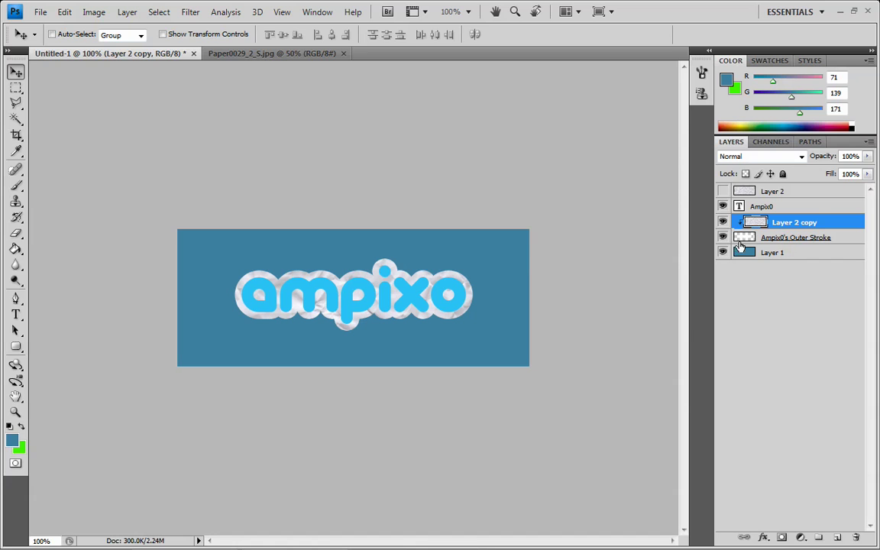
pyautogui.click(868, 156)
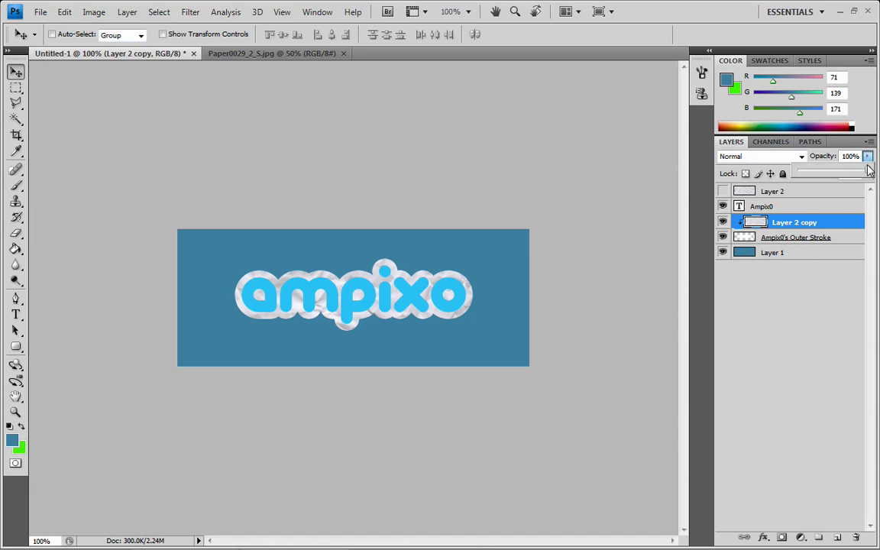
pyautogui.moveTo(868, 172)
pyautogui.mouseDown()
pyautogui.moveTo(828, 172)
pyautogui.moveTo(856, 173)
pyautogui.mouseUp()
# Show Layer 2, clip it to the Ampix0 text with a clipping mask, and set its blend mode to Overlay
pyautogui.click(770, 191)
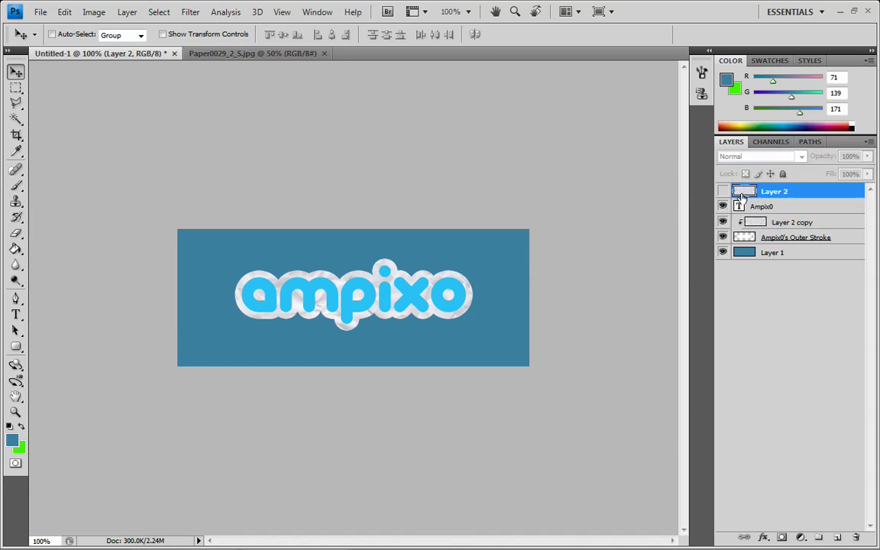
pyautogui.click(723, 192)
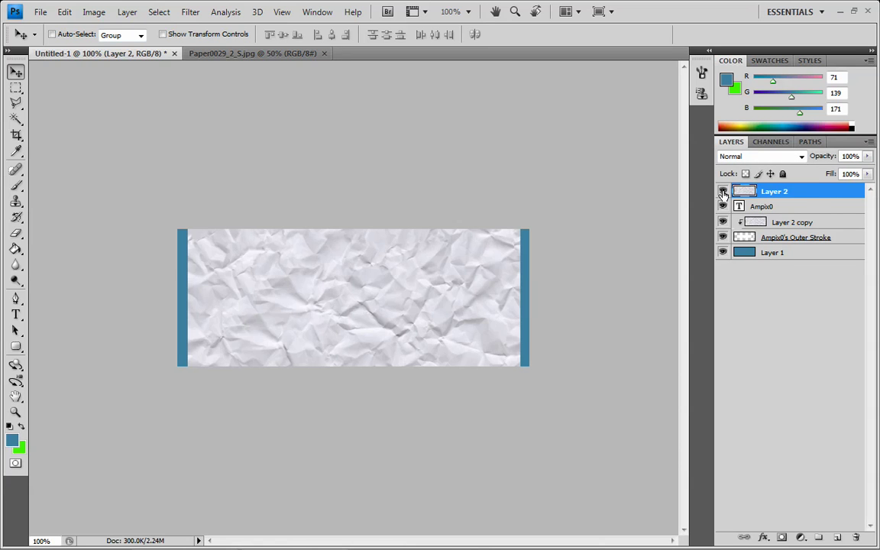
pyautogui.rightClick(810, 198)
pyautogui.click(740, 360)
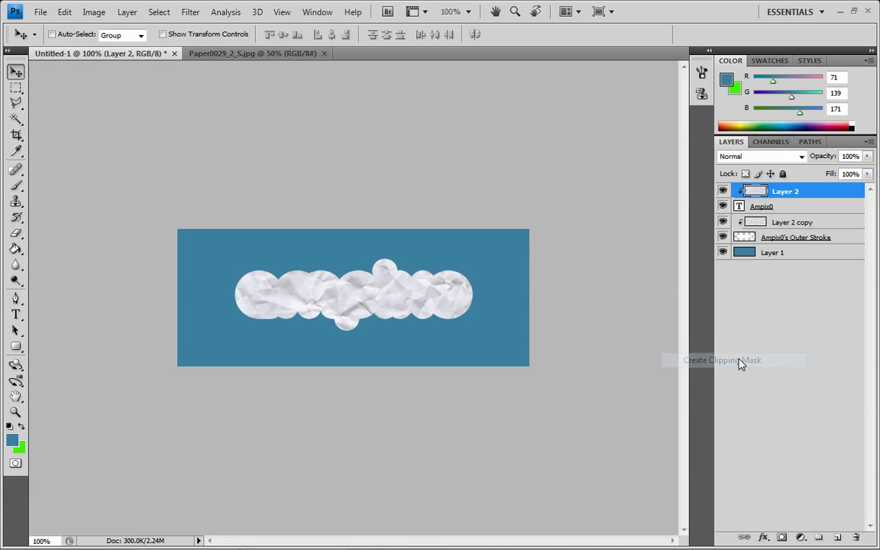
pyautogui.click(802, 157)
pyautogui.click(761, 336)
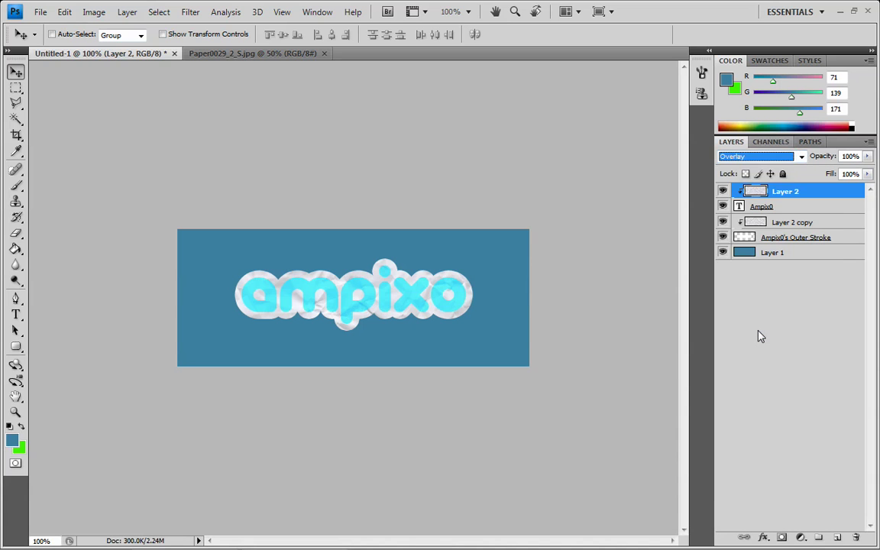
# Try the Lighten blend mode on Layer 2 and return it to Overlay
pyautogui.click(802, 157)
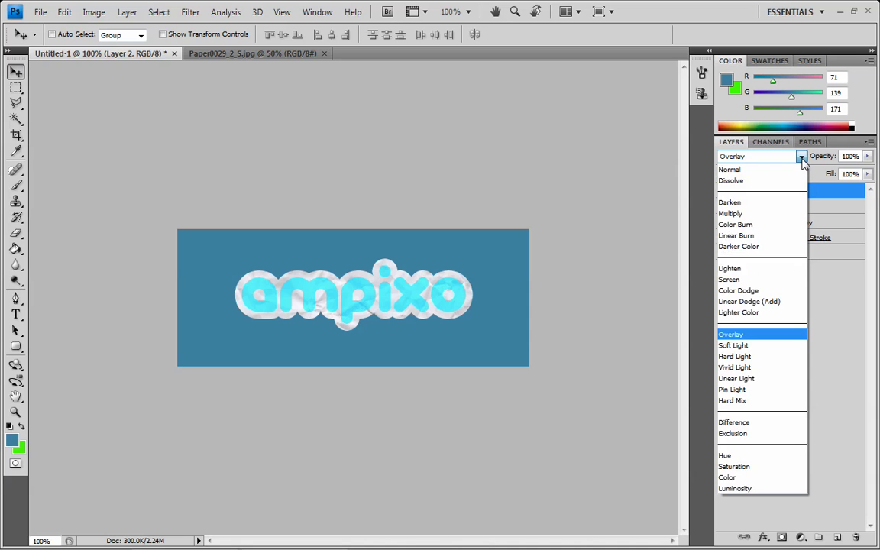
pyautogui.click(762, 271)
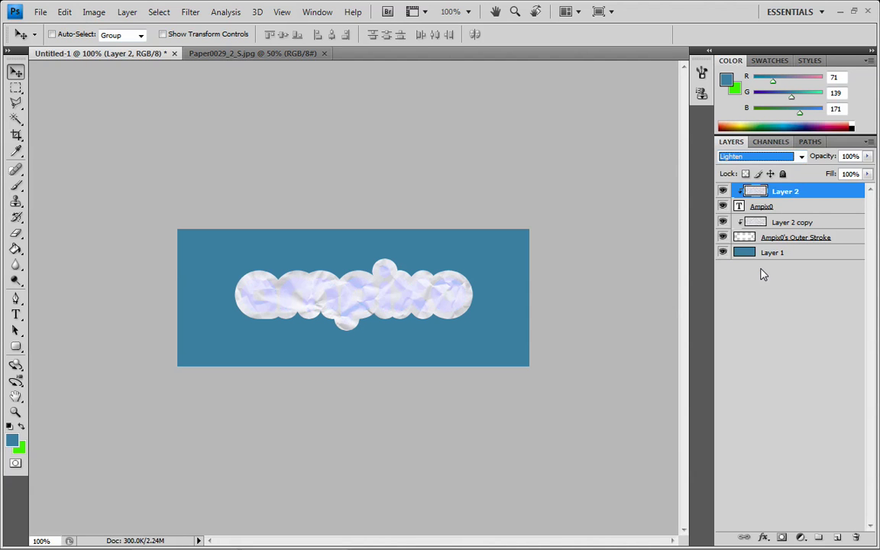
pyautogui.click(800, 157)
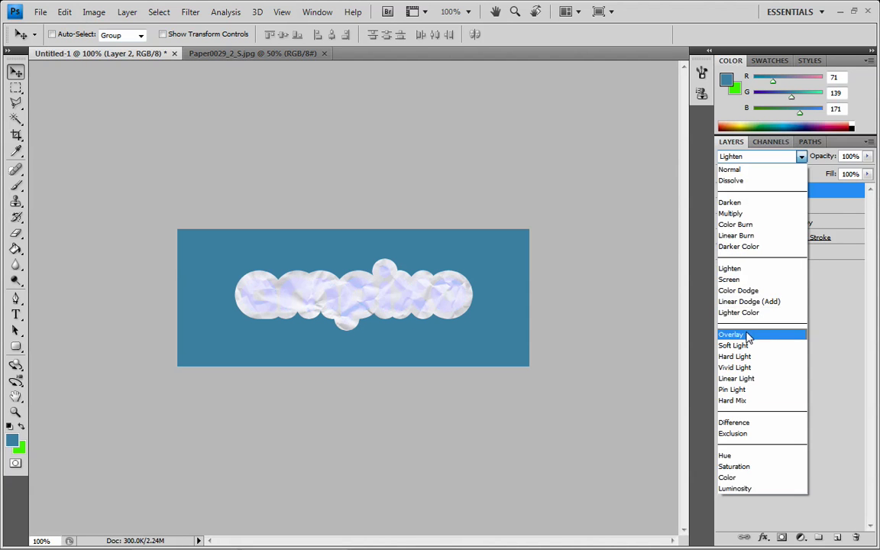
pyautogui.click(748, 337)
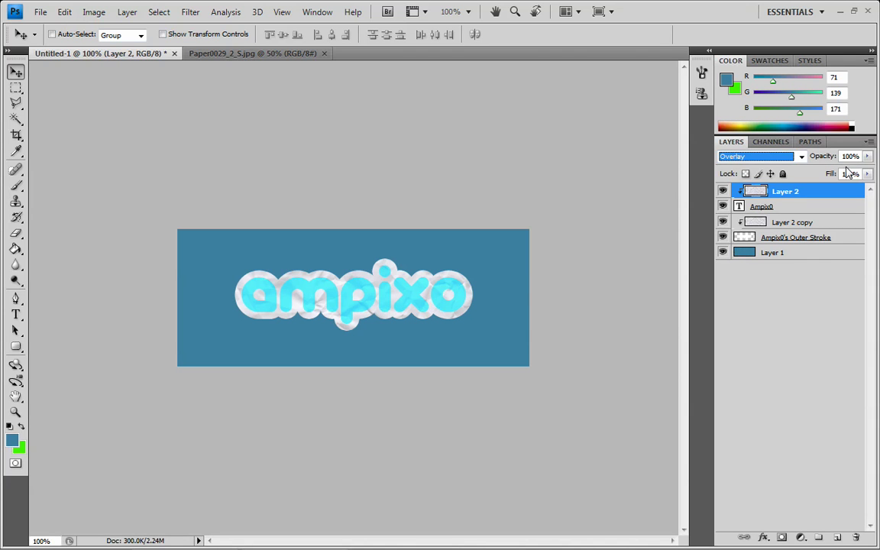
pyautogui.click(867, 156)
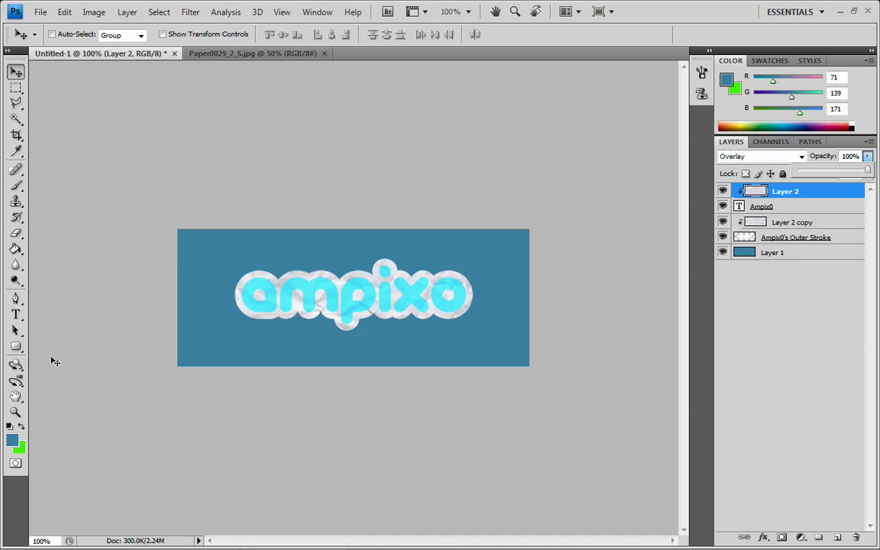
# Apply a Brightness/Contrast adjustment to Layer 2 with brightness -114 and contrast 68
pyautogui.click(15, 412)
pyautogui.click(393, 287)
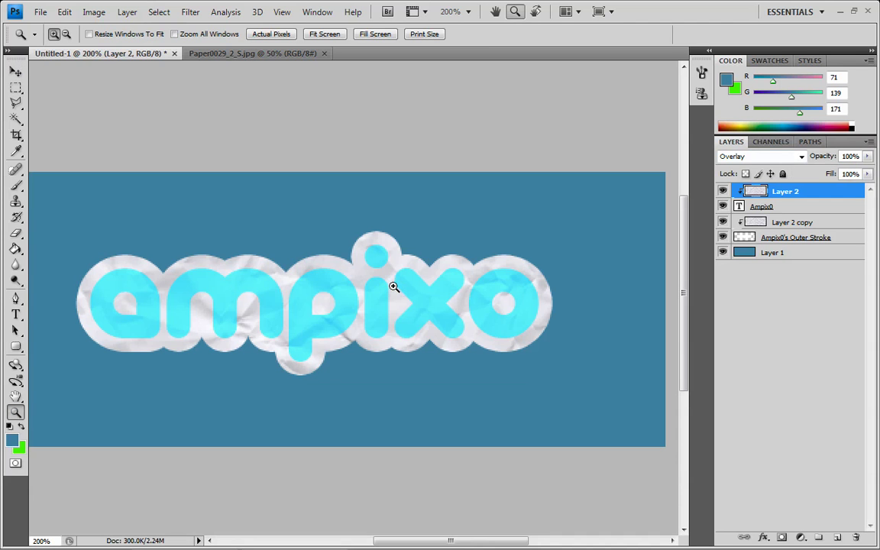
pyautogui.moveTo(459, 540); pyautogui.dragTo(442, 540)
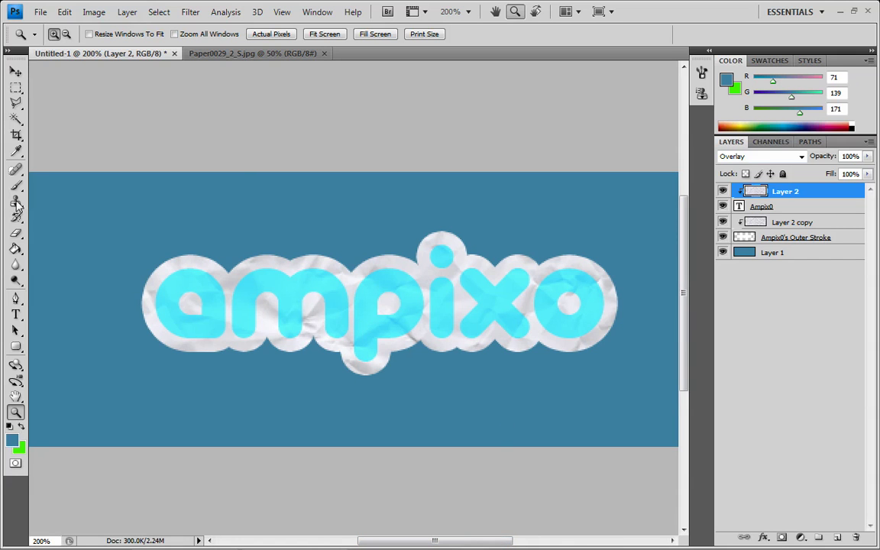
pyautogui.click(93, 11)
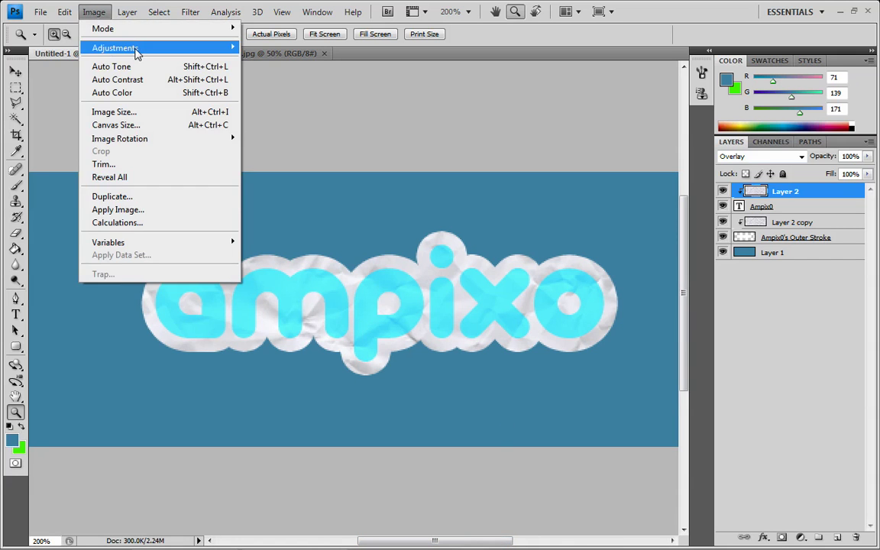
pyautogui.moveTo(138, 48)
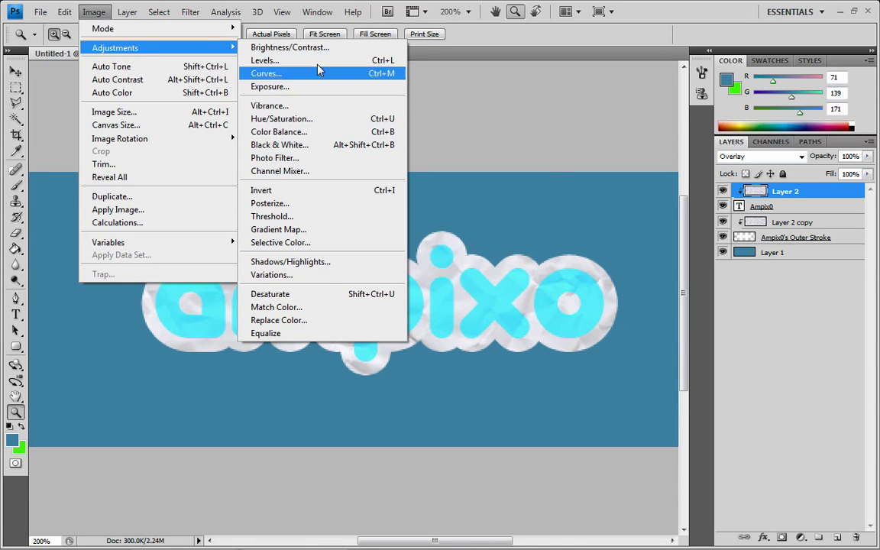
pyautogui.click(289, 48)
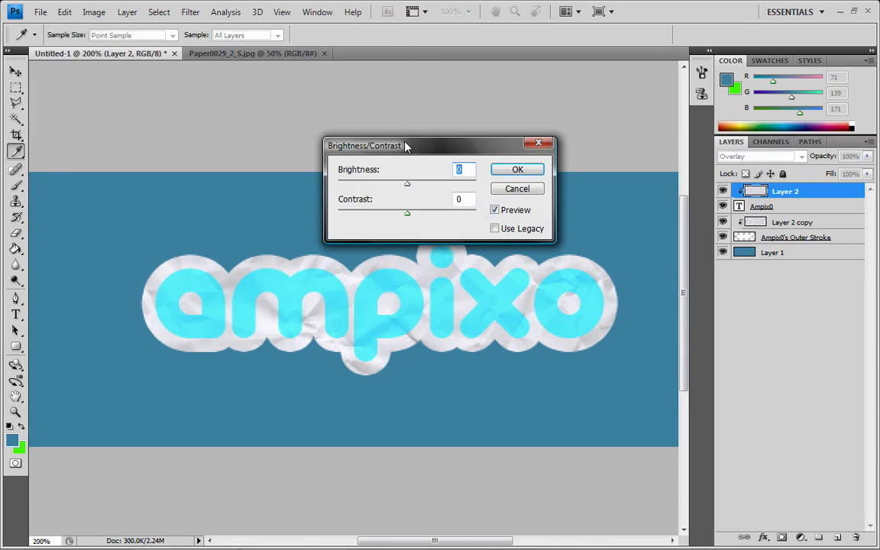
pyautogui.moveTo(356, 143); pyautogui.dragTo(346, 87)
pyautogui.moveTo(396, 158); pyautogui.dragTo(368, 130)
pyautogui.moveTo(394, 159); pyautogui.dragTo(424, 159)
pyautogui.moveTo(369, 130); pyautogui.dragTo(345, 131)
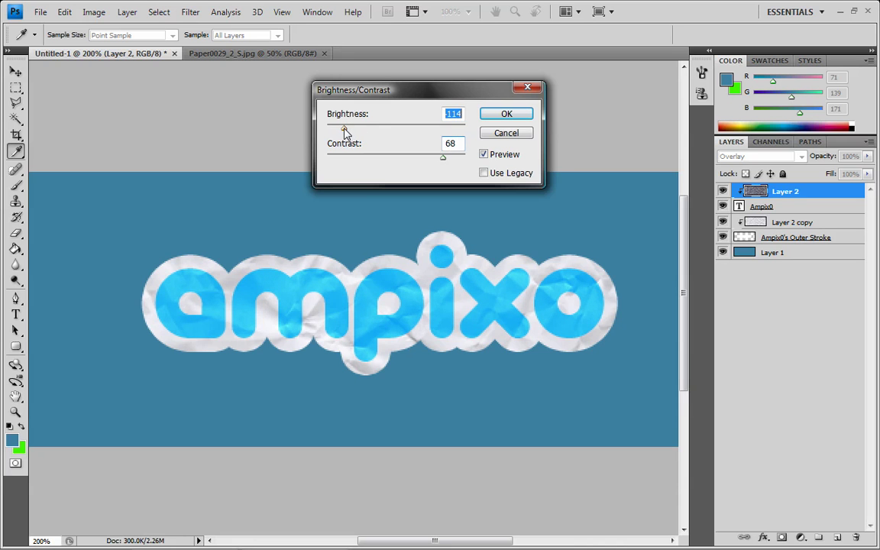
pyautogui.click(524, 113)
pyautogui.press('z')
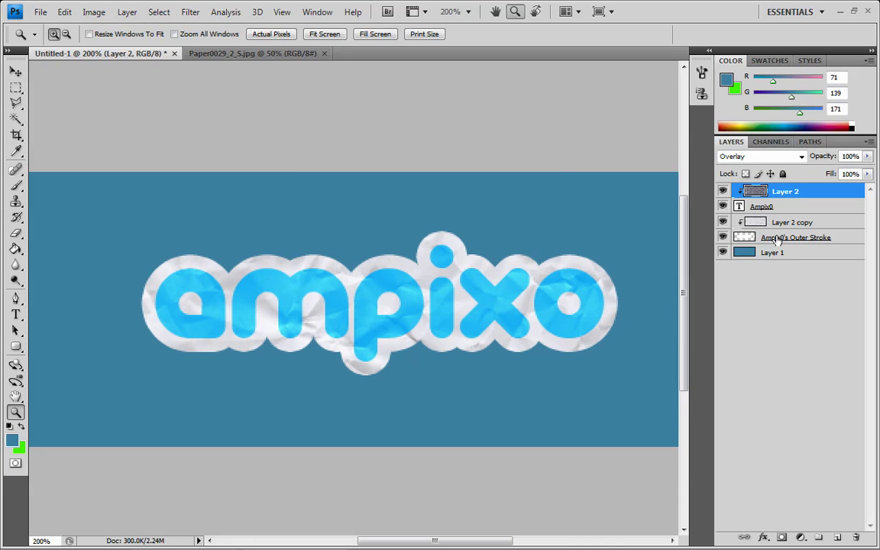
# Add a drop shadow with a 90° angle to the Ampix0's Outer Stroke layer
pyautogui.doubleClick(850, 238)
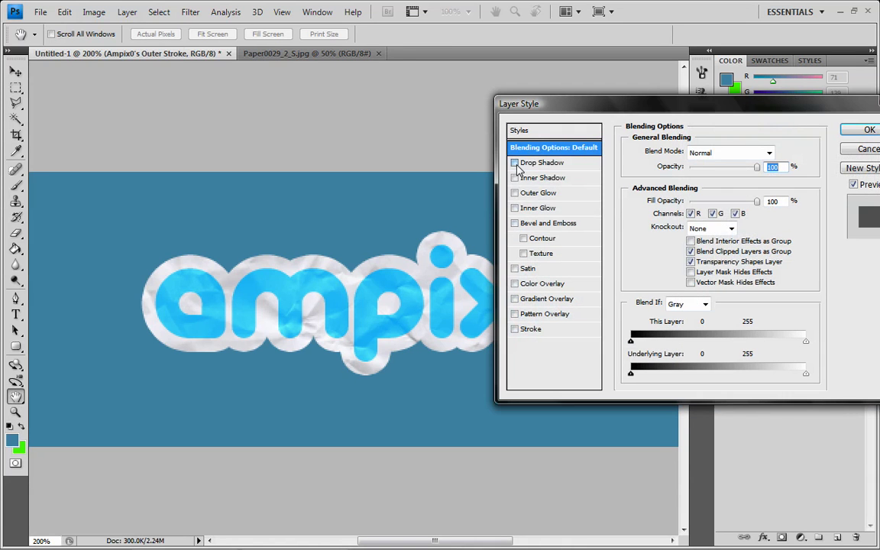
pyautogui.click(514, 163)
pyautogui.moveTo(688, 111); pyautogui.dragTo(709, 112)
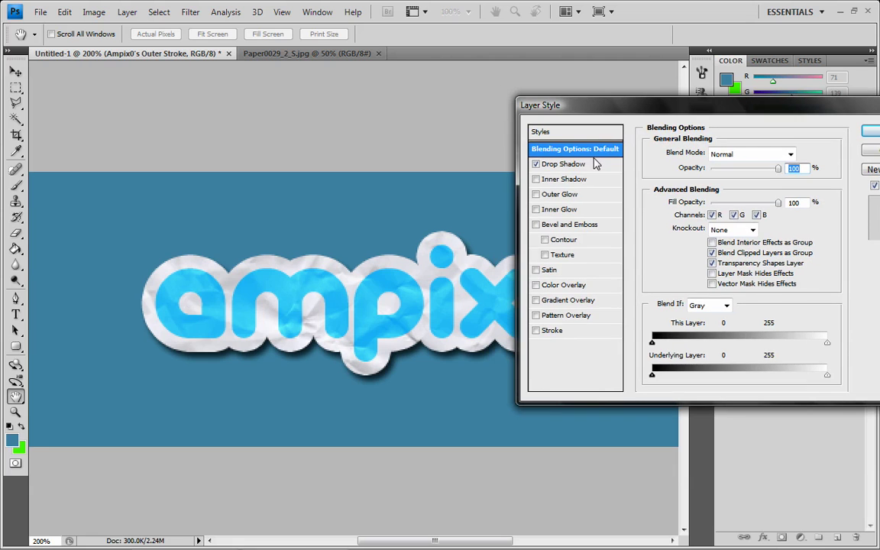
pyautogui.click(565, 164)
pyautogui.moveTo(709, 185); pyautogui.dragTo(709, 180)
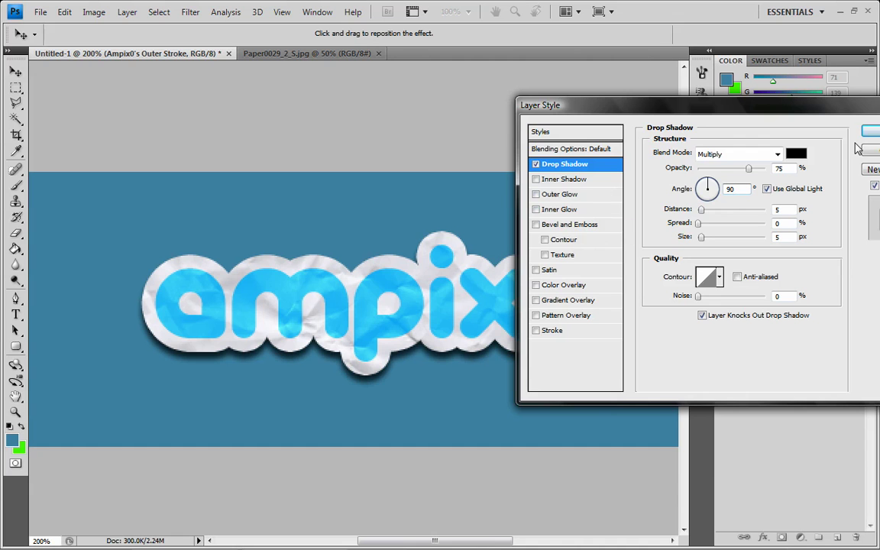
pyautogui.press('Return')
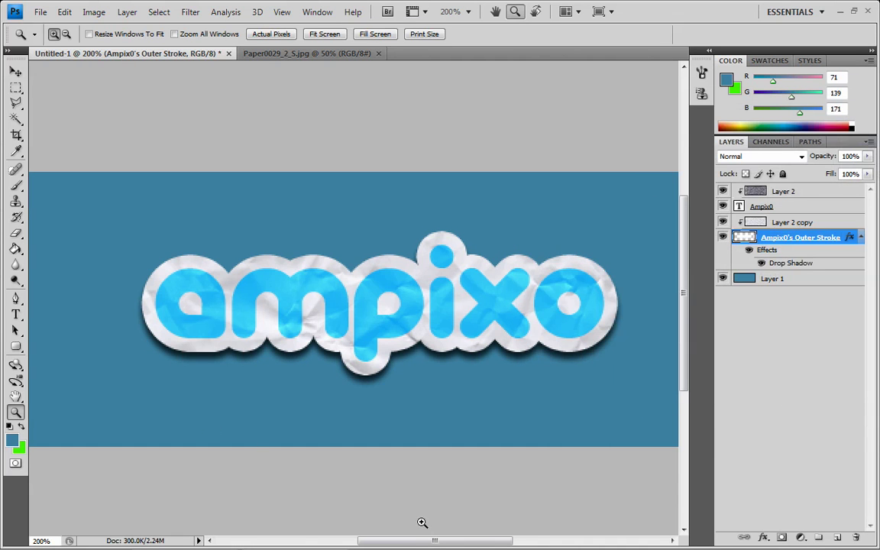
pyautogui.moveTo(415, 540)
pyautogui.mouseDown()
pyautogui.moveTo(430, 540)
pyautogui.moveTo(417, 542)
pyautogui.mouseUp()
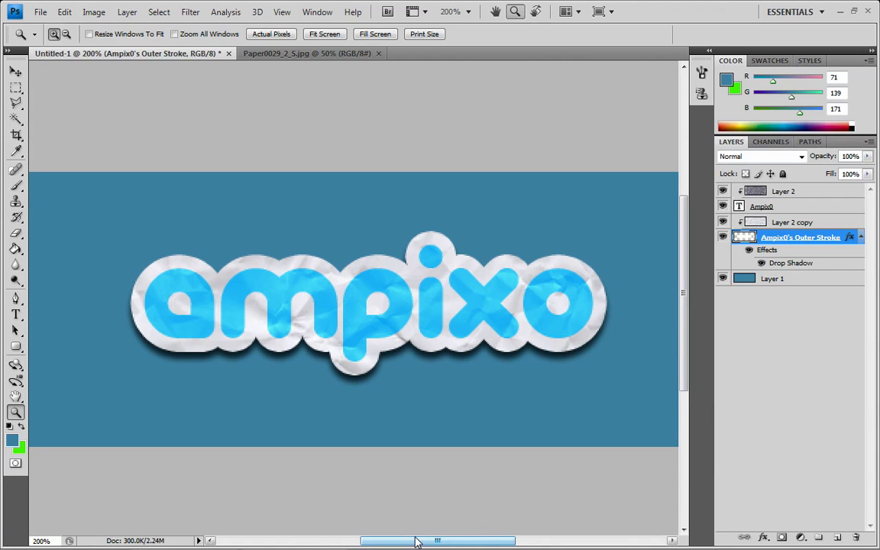